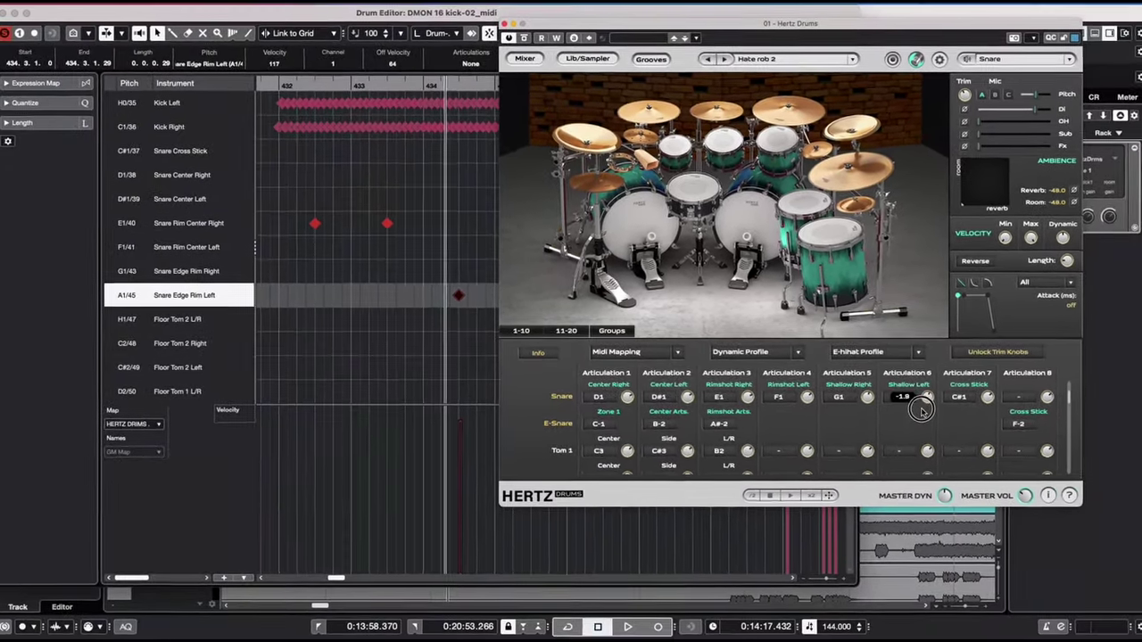
# - Transpose the snare hit up to Snare Center Right (D1/38)
pyautogui.press('Up')
pyautogui.press('Up')
pyautogui.press('Up')
pyautogui.press('Up')
pyautogui.press('Up')
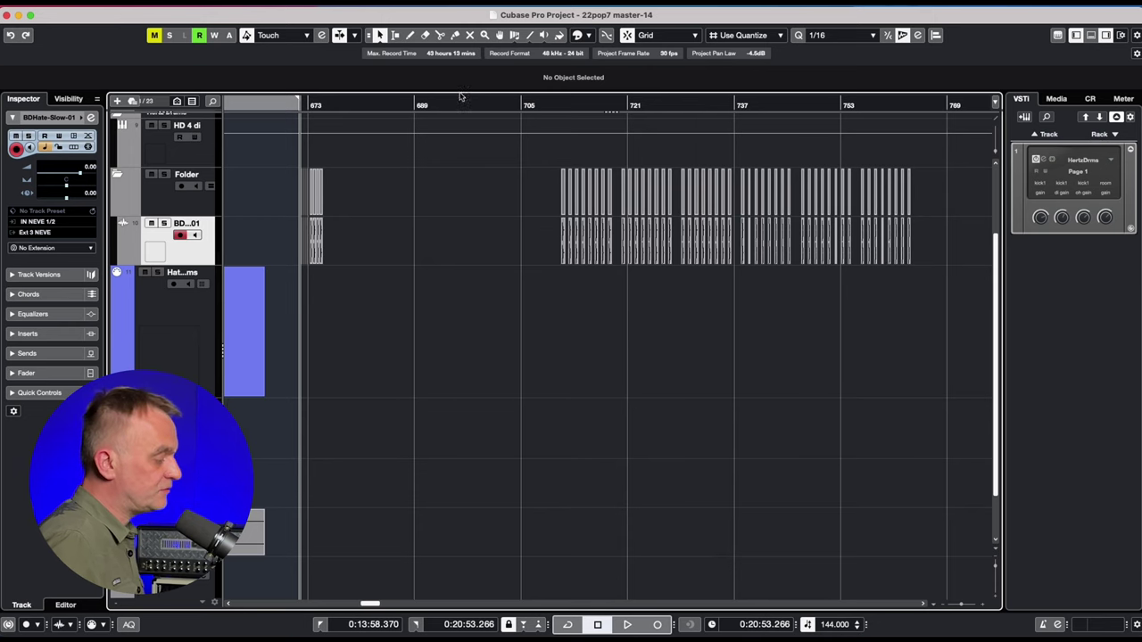
# - Zoom in on the four BDHate-Fast kick events near bar 672, select them, and play them back
pyautogui.press('h')
pyautogui.press('h')
pyautogui.press('h')
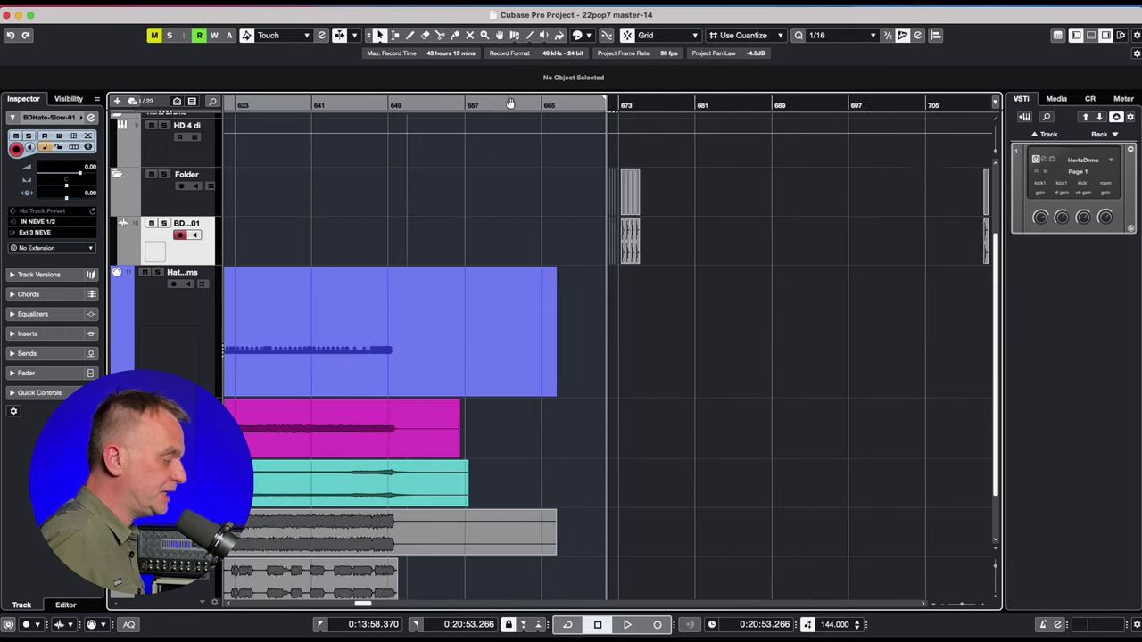
pyautogui.press('h')
pyautogui.press('h')
pyautogui.press('h')
pyautogui.hscroll(4, 850, 247)
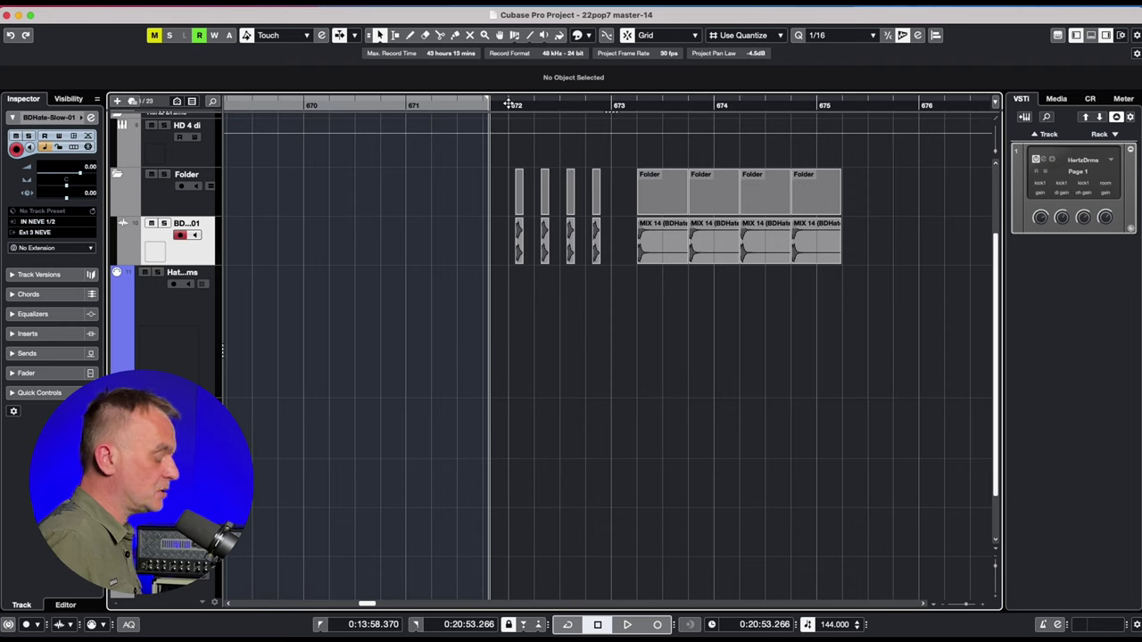
pyautogui.doubleClick(507, 104)
pyautogui.press('space')
pyautogui.press('space')
pyautogui.moveTo(597, 183); pyautogui.dragTo(513, 198)
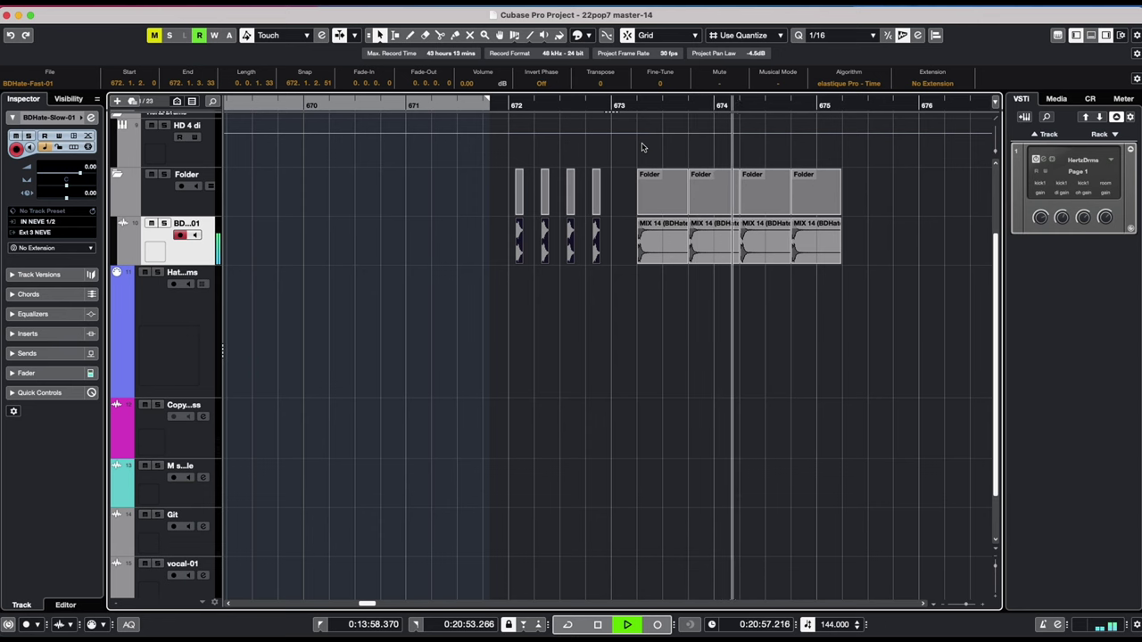
pyautogui.press('space')
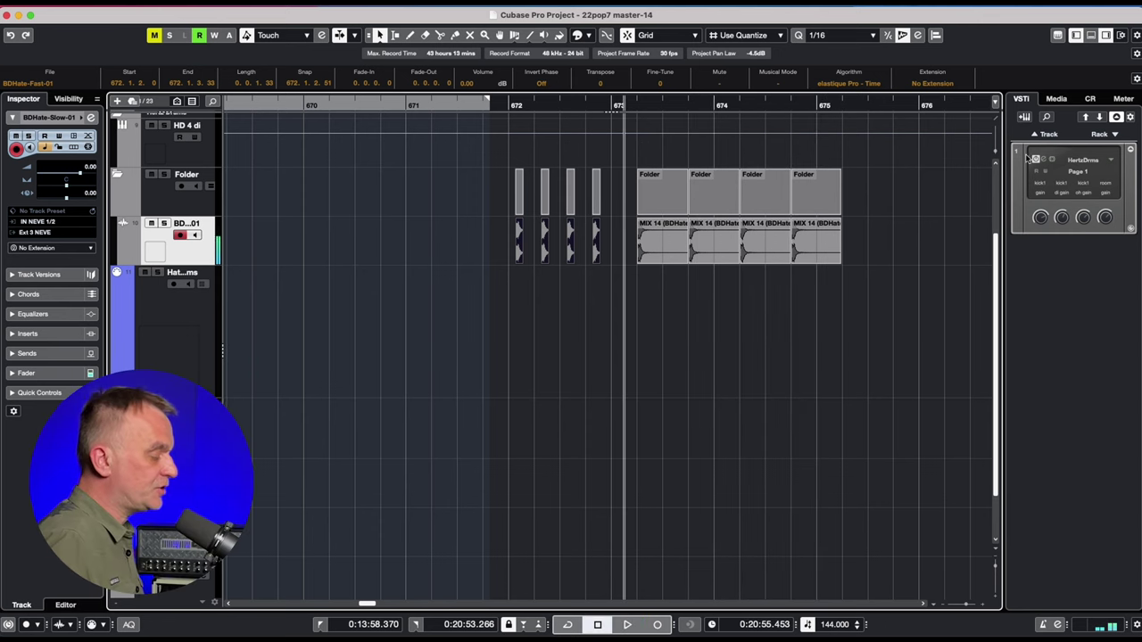
pyautogui.click(1043, 162)
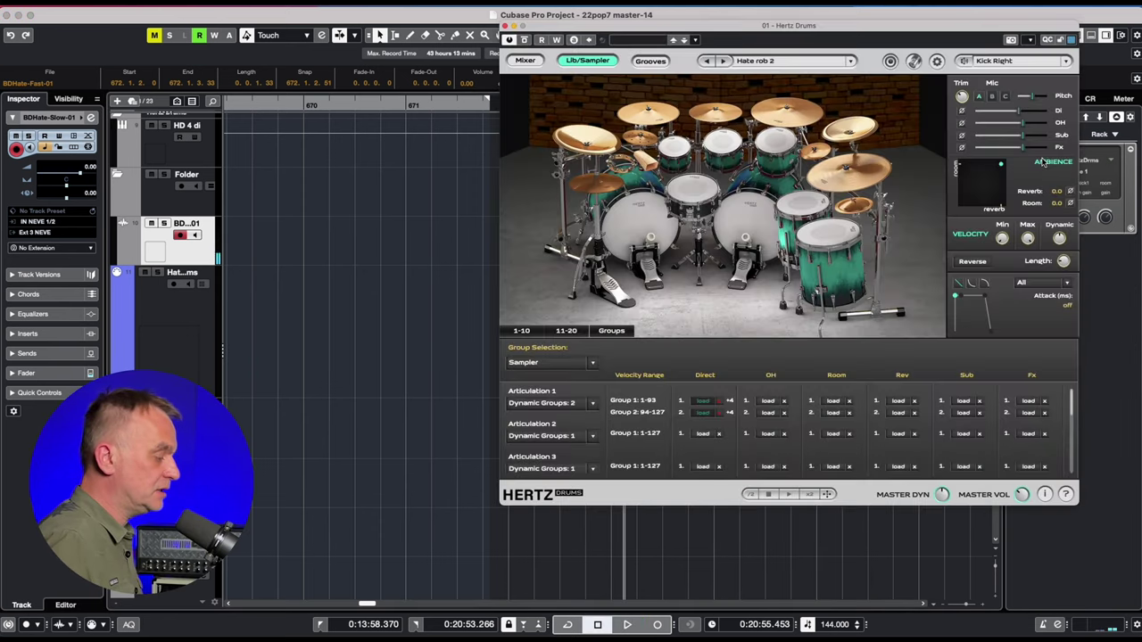
pyautogui.click(742, 220)
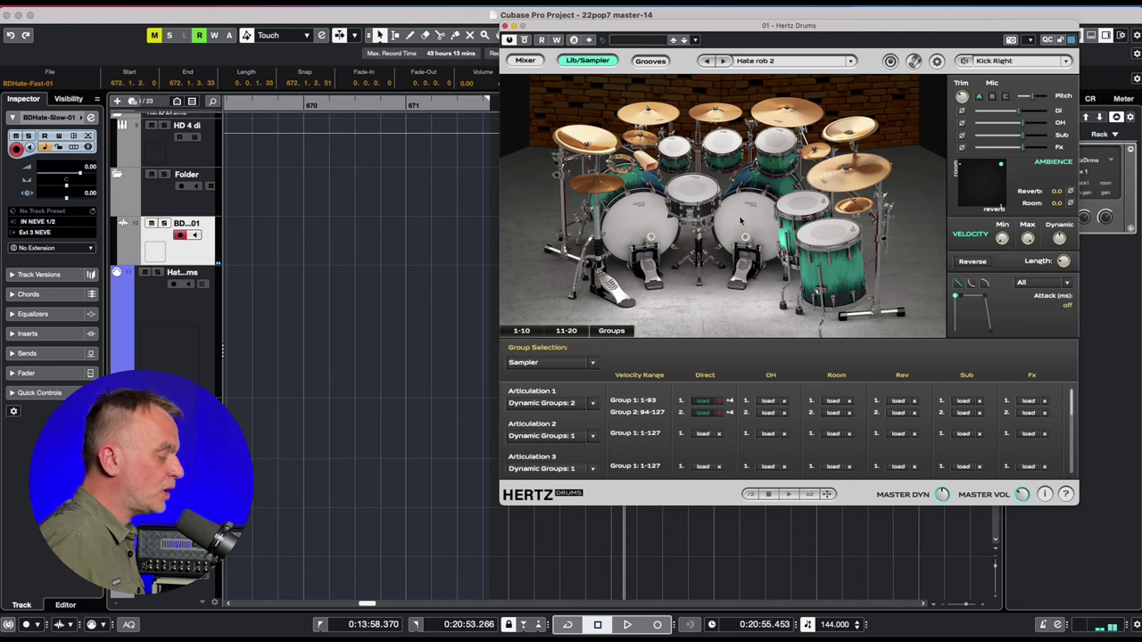
pyautogui.click(741, 221)
pyautogui.click(740, 221)
pyautogui.click(741, 221)
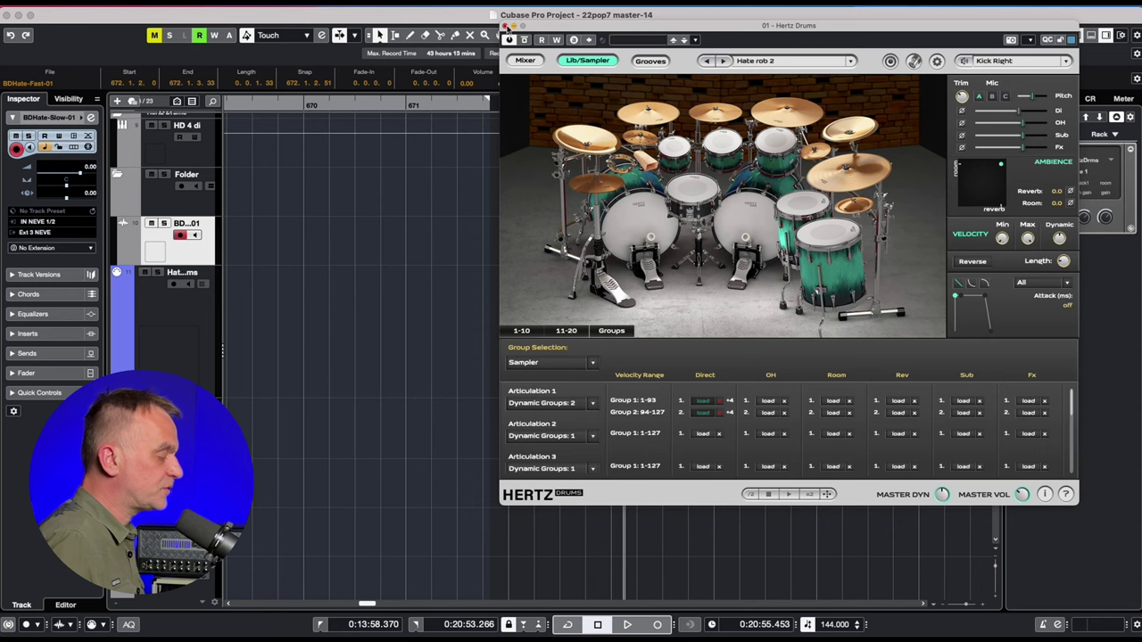
# - Select the Kick Right notes in bars 448–451 and edit their velocity in the info line
pyautogui.click(504, 26)
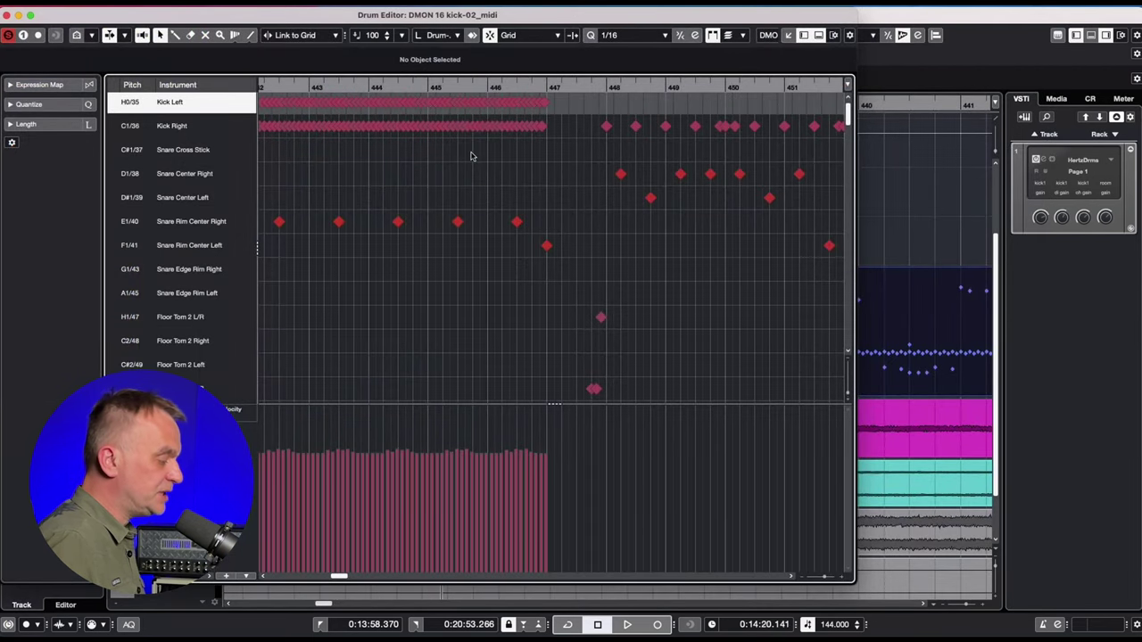
pyautogui.moveTo(472, 153); pyautogui.dragTo(550, 101)
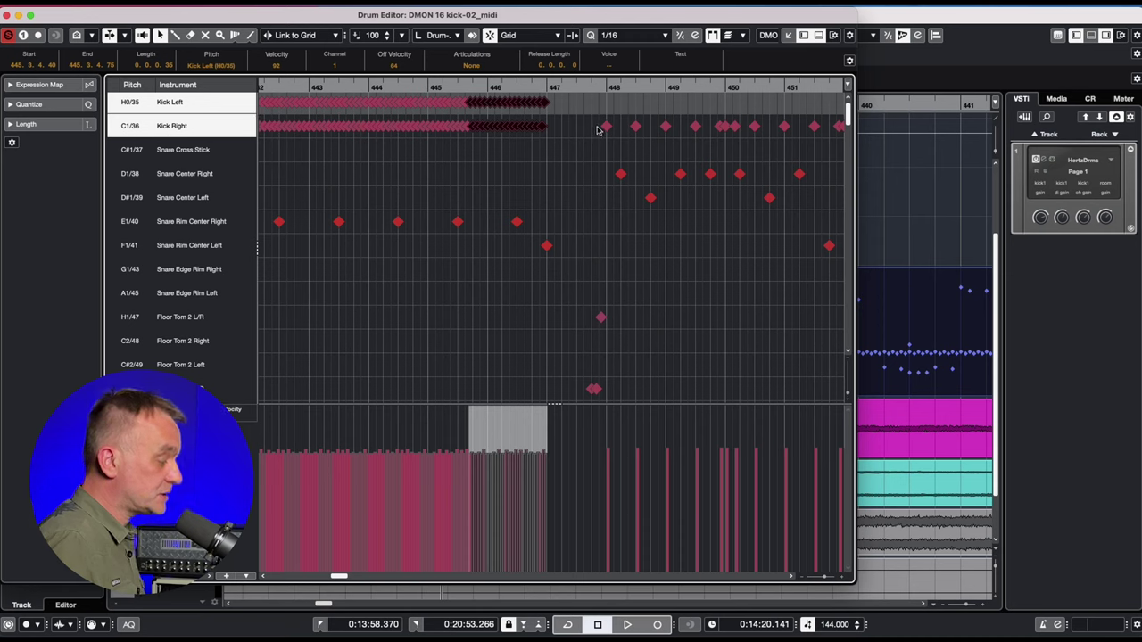
pyautogui.moveTo(596, 129); pyautogui.dragTo(846, 118)
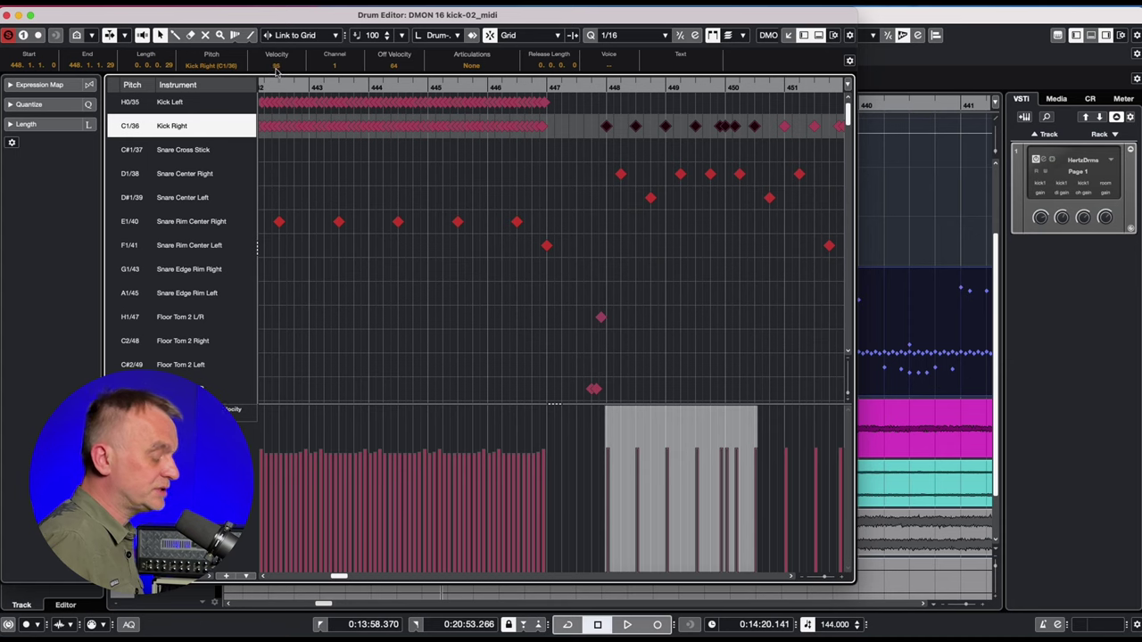
pyautogui.click(277, 68)
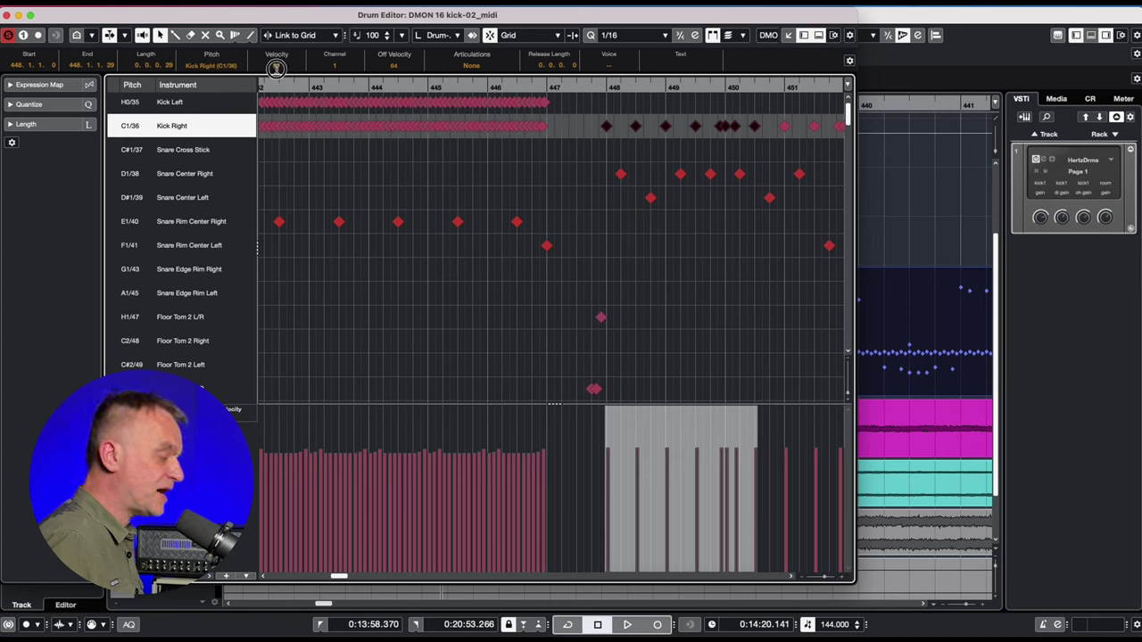
pyautogui.click(568, 163)
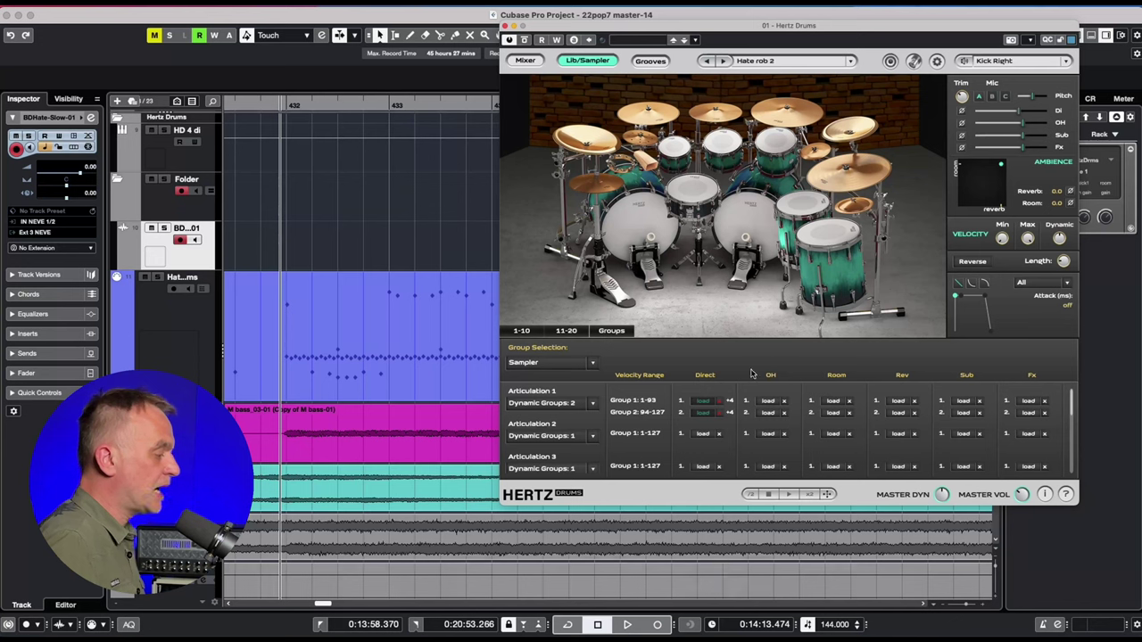
# - Lower the Kick Left pitch from -0.1 to -0.5 while hearing the kit in playback
pyautogui.click(751, 216)
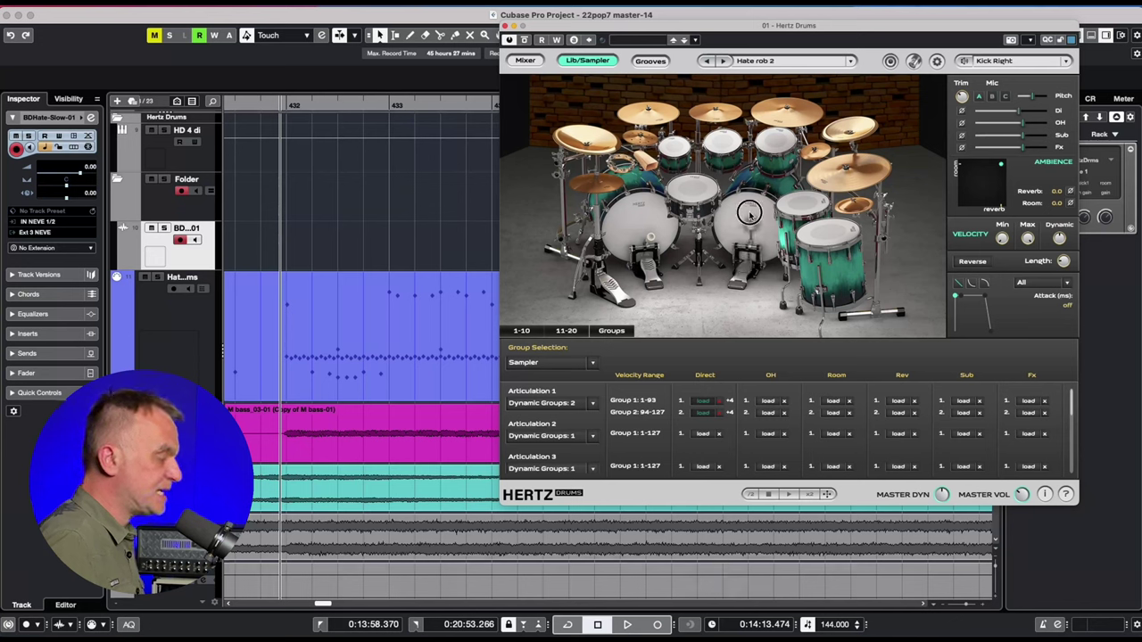
pyautogui.click(657, 217)
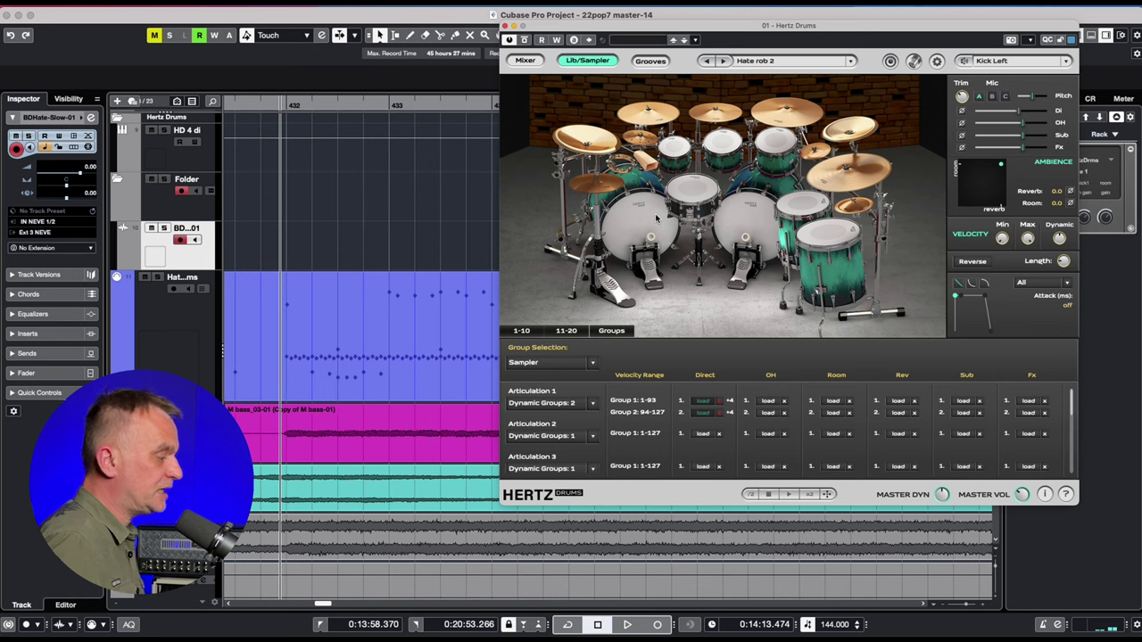
pyautogui.press('space')
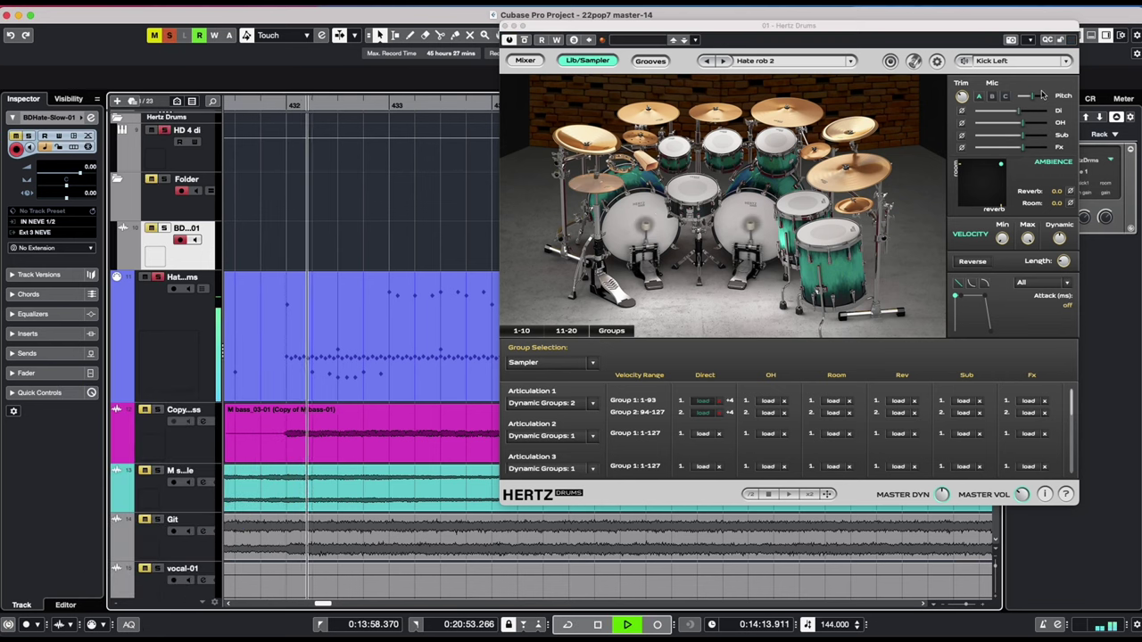
pyautogui.moveTo(1033, 101); pyautogui.dragTo(1032, 102)
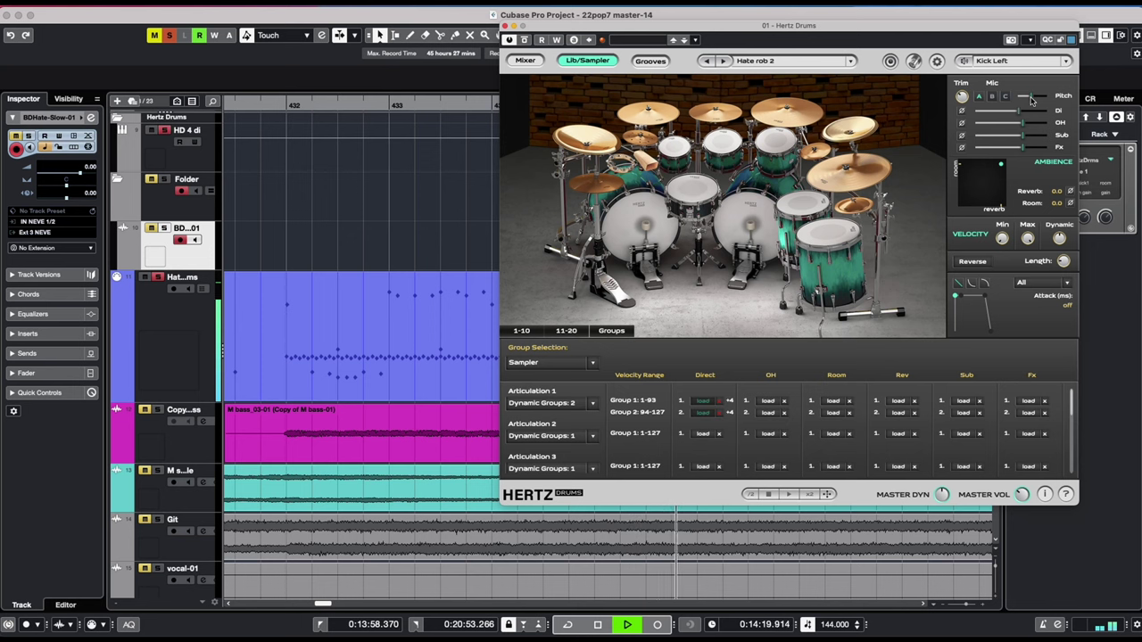
pyautogui.press('space')
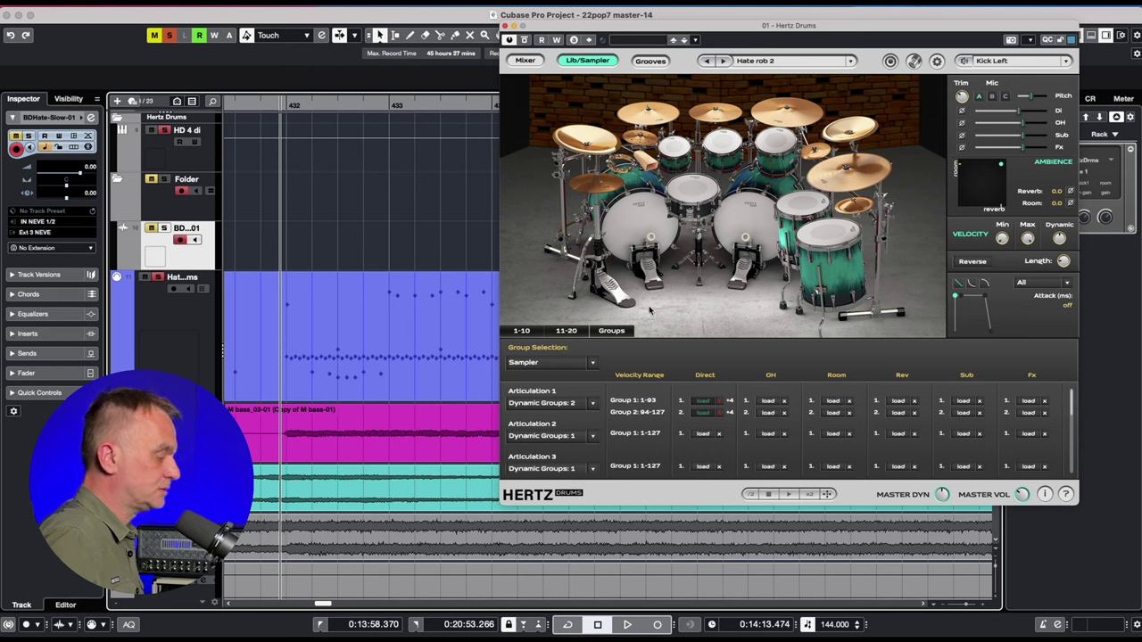
pyautogui.click(741, 223)
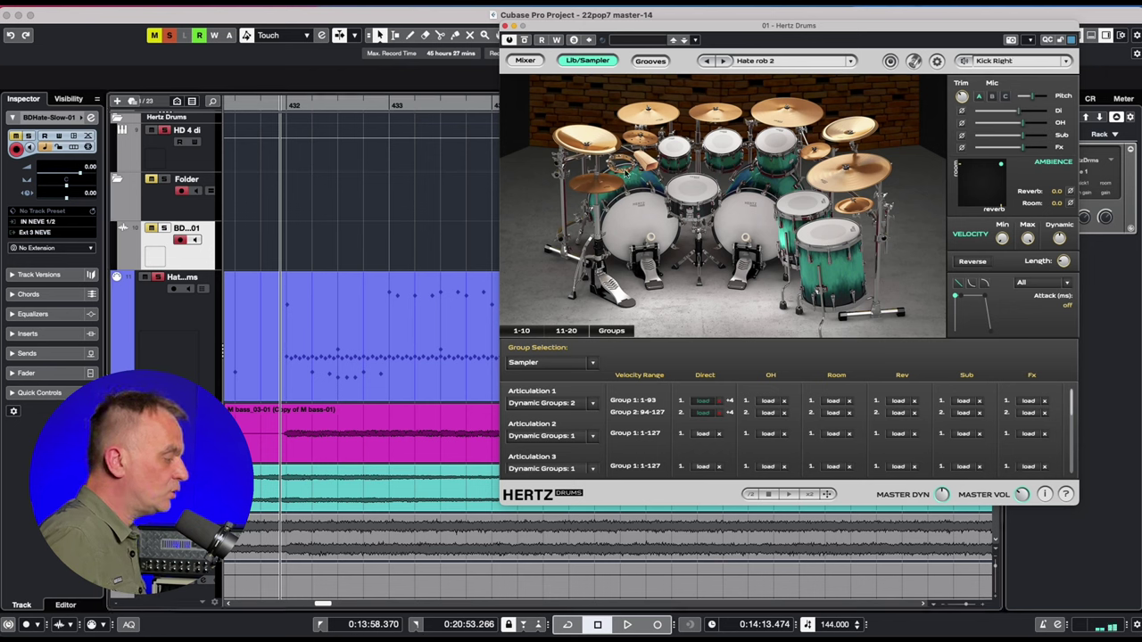
# - Lower the kick's reverb and room levels, then view the Tambourine C1 MIDI note mapping
pyautogui.click(638, 163)
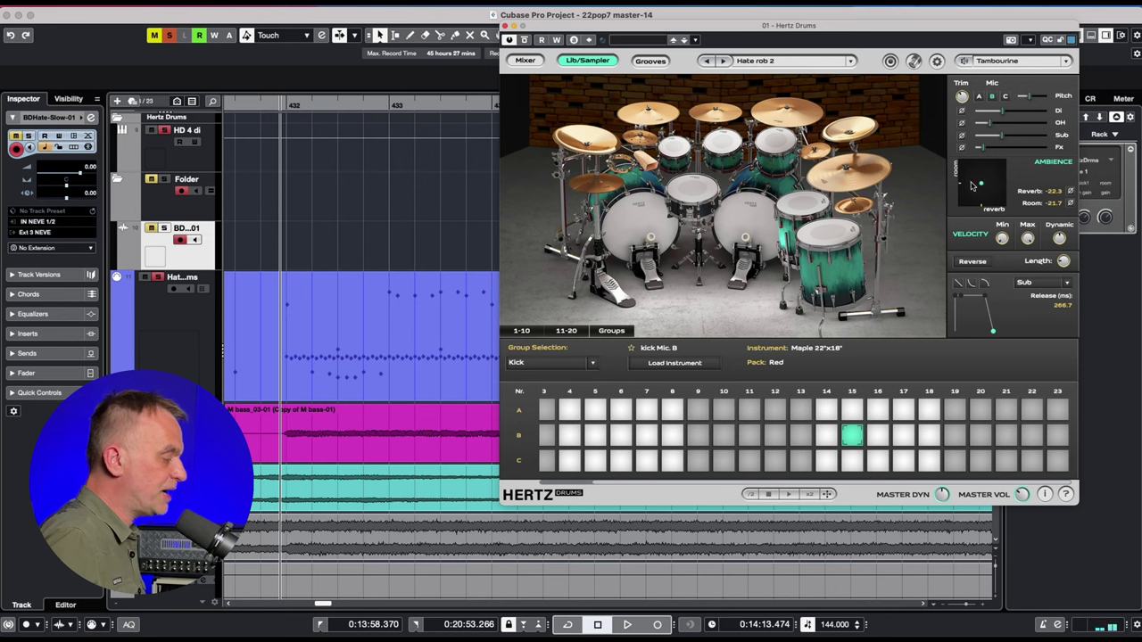
pyautogui.moveTo(977, 184); pyautogui.dragTo(978, 188)
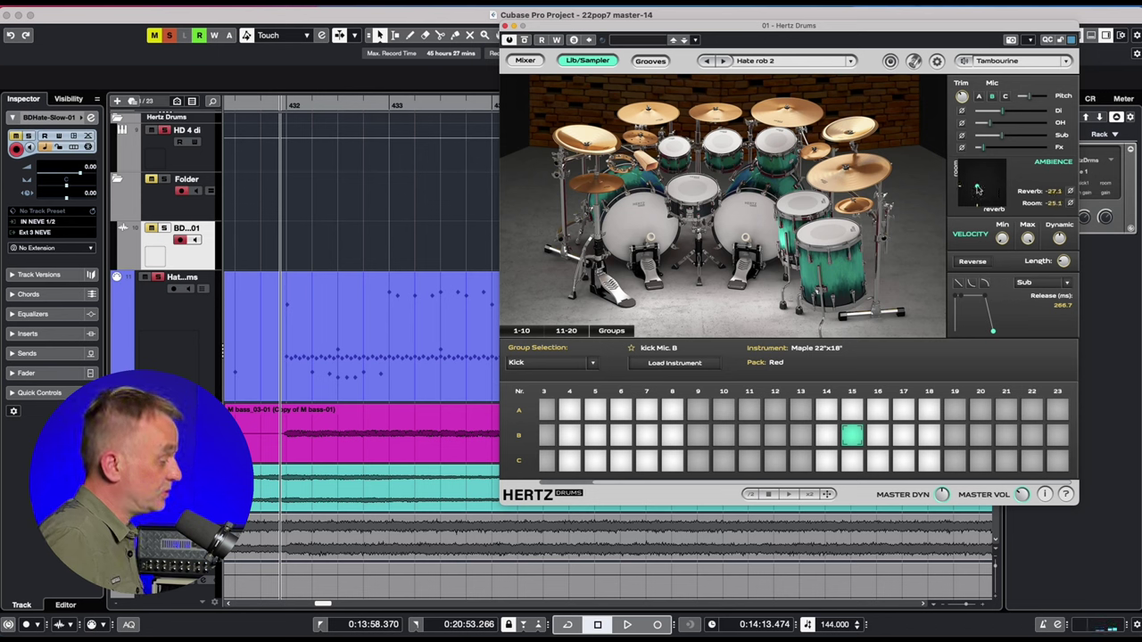
pyautogui.click(914, 61)
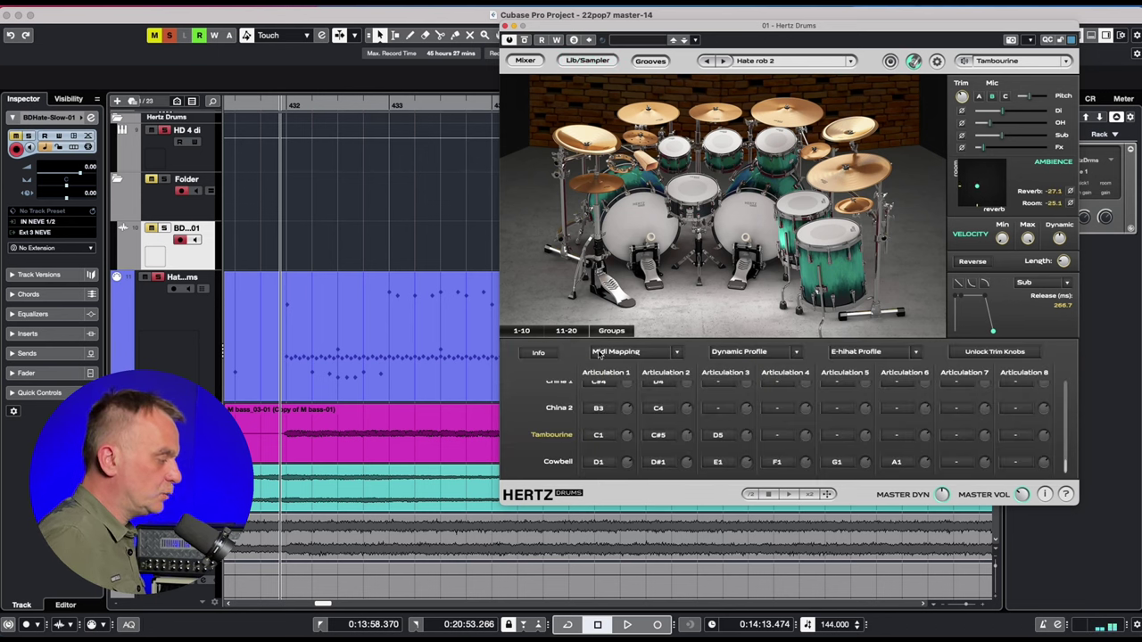
pyautogui.click(599, 436)
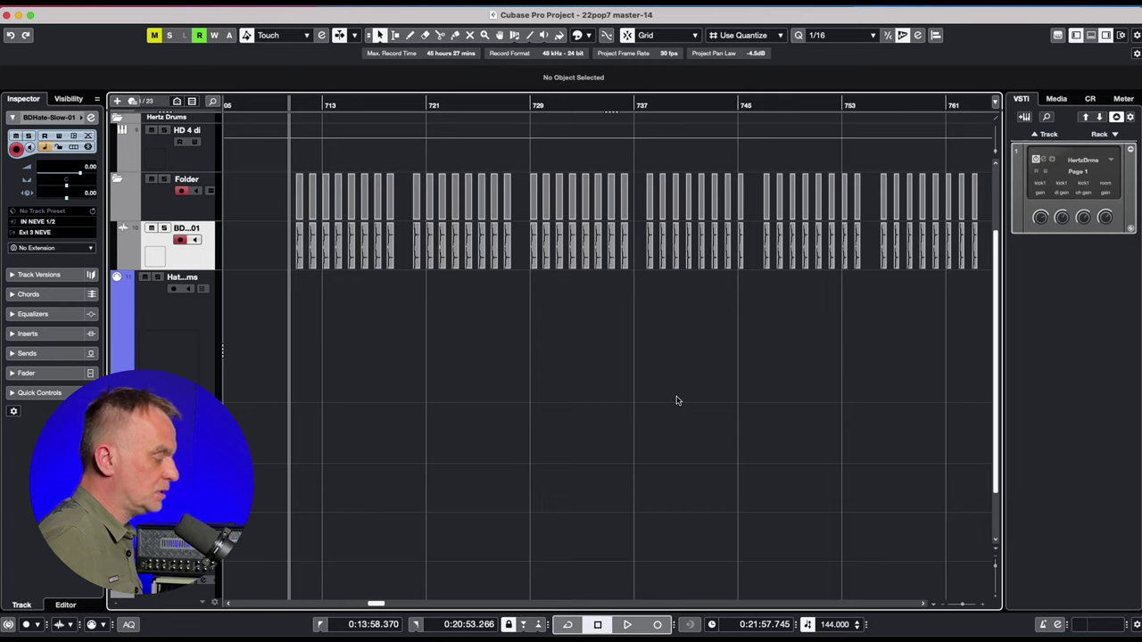
# - Play the kick part from several ruler positions up to around bar 737, then stop
pyautogui.click(292, 106)
pyautogui.press('space')
pyautogui.click(407, 106)
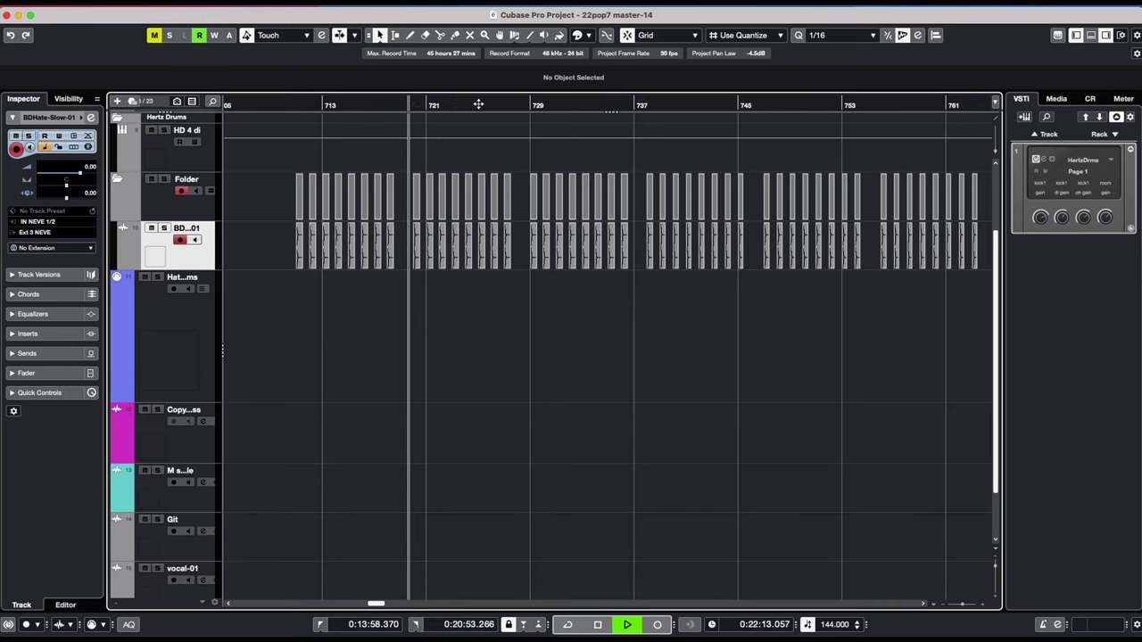
pyautogui.click(529, 105)
pyautogui.click(640, 105)
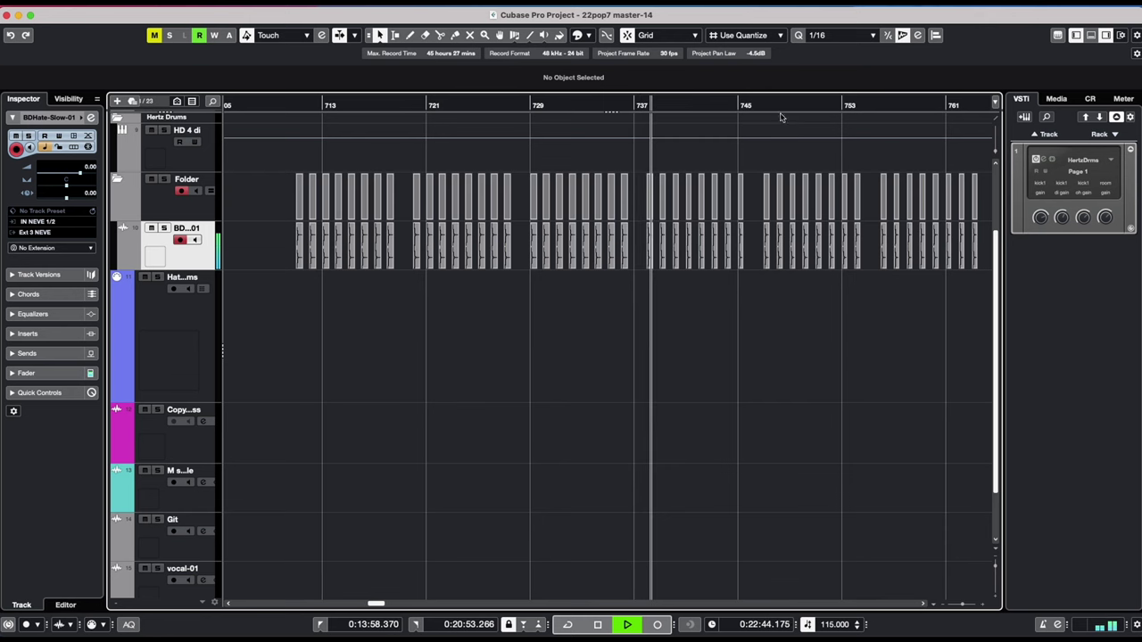
pyautogui.press('space')
pyautogui.click(1044, 159)
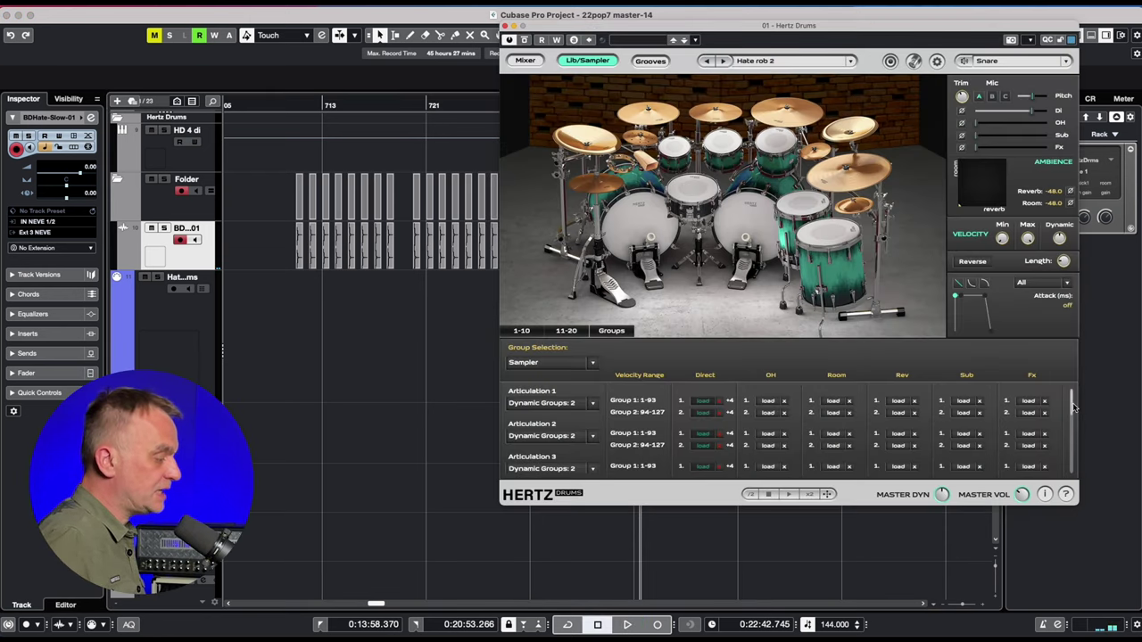
# - Show the MIDI mapping and the sampler pads for the cowbell
pyautogui.moveTo(1072, 405); pyautogui.dragTo(1068, 451)
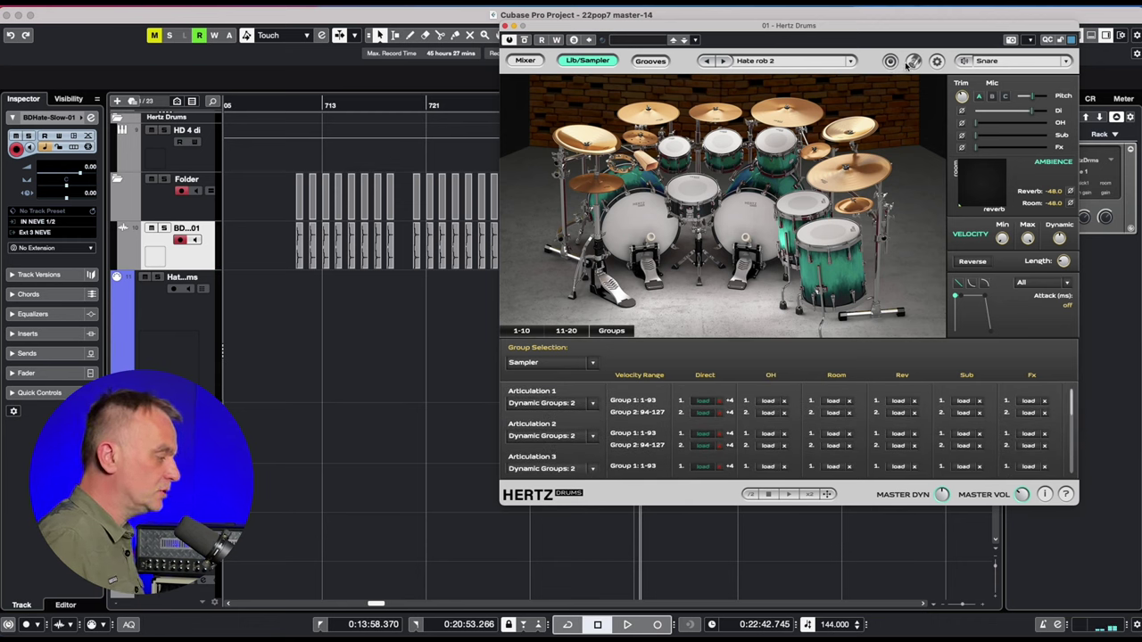
pyautogui.click(914, 61)
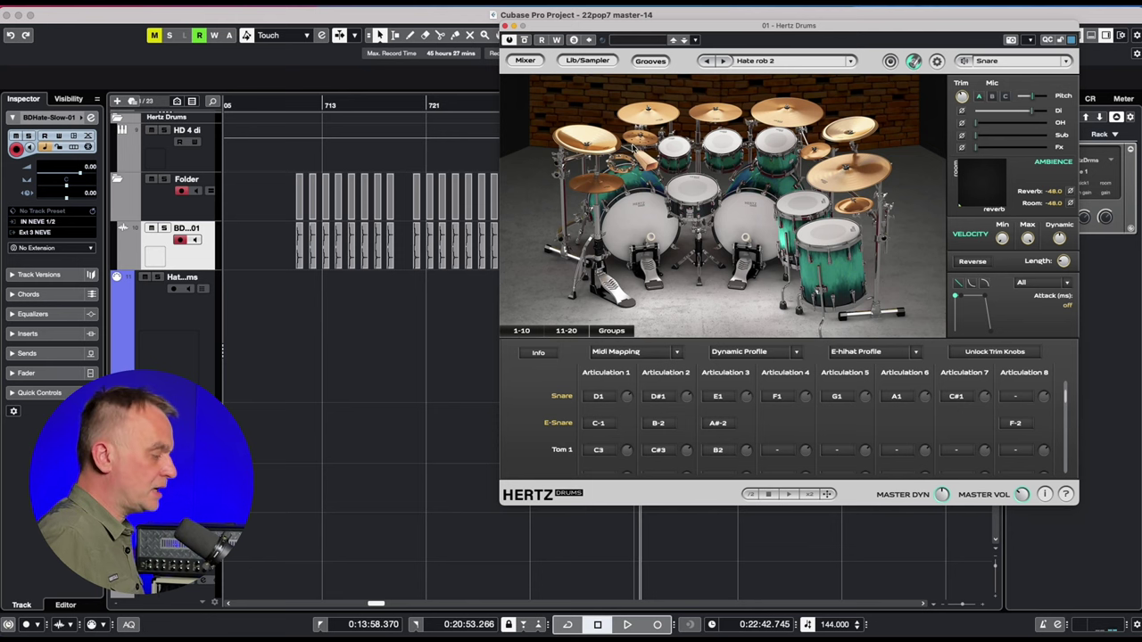
pyautogui.click(650, 167)
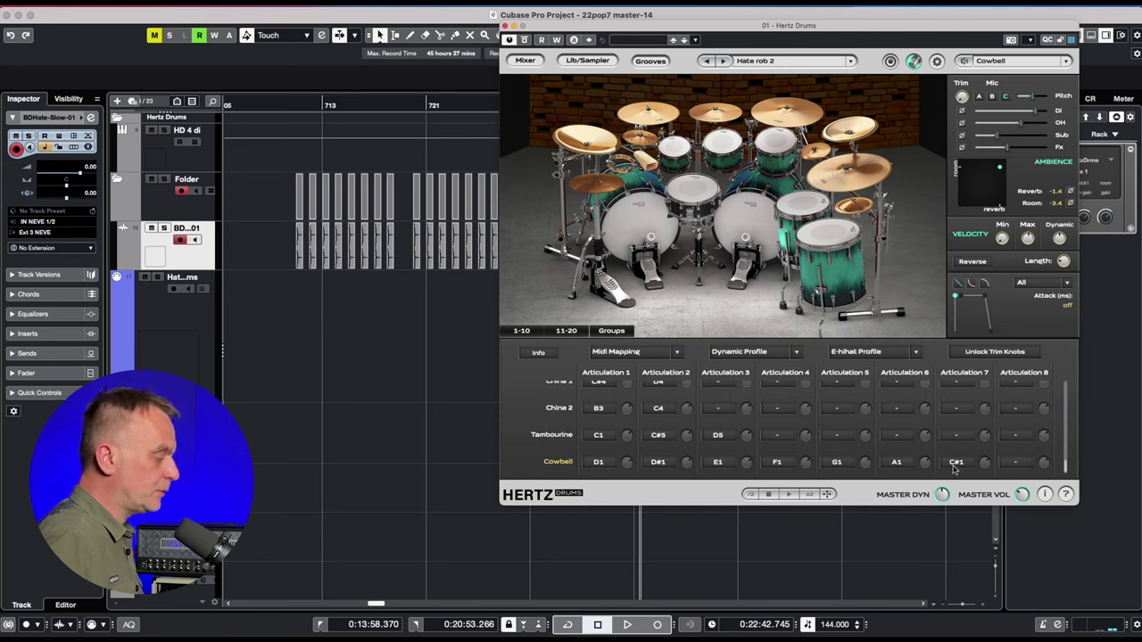
pyautogui.click(589, 60)
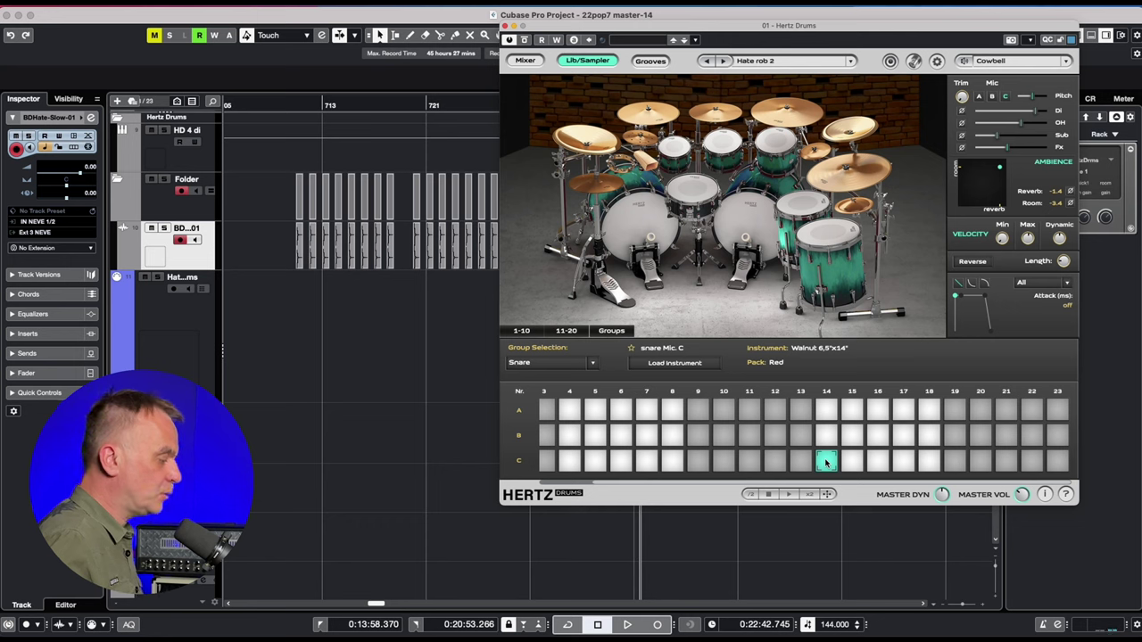
pyautogui.moveTo(961, 89)
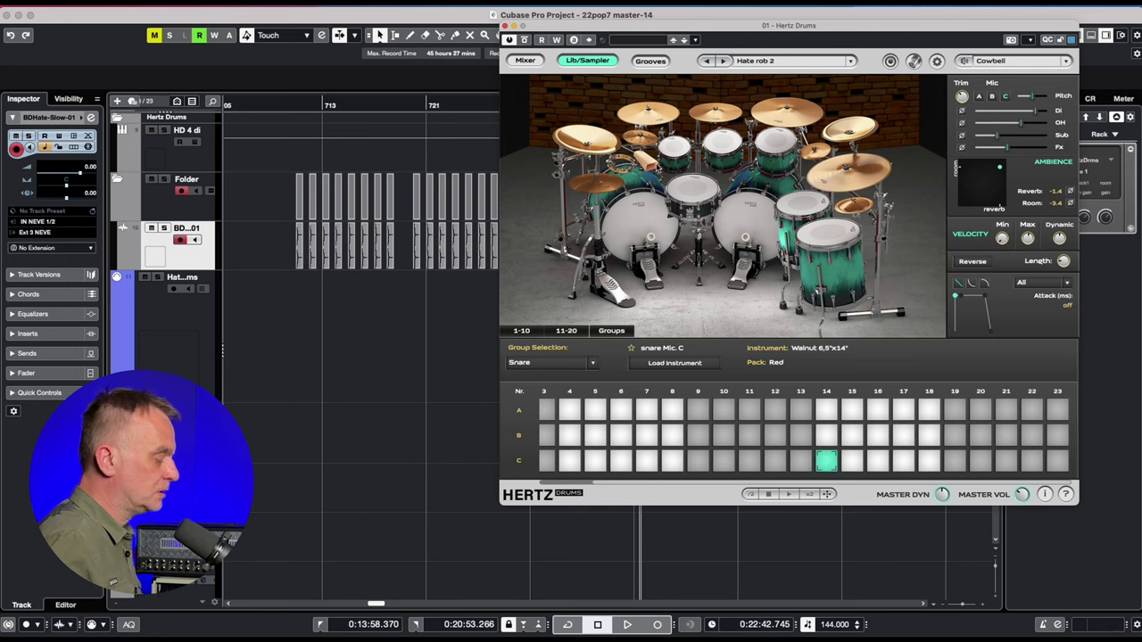
# - Select the snare, step the test note down to Snare Edge Rim Left (A1/45), and view output routing
pyautogui.click(693, 193)
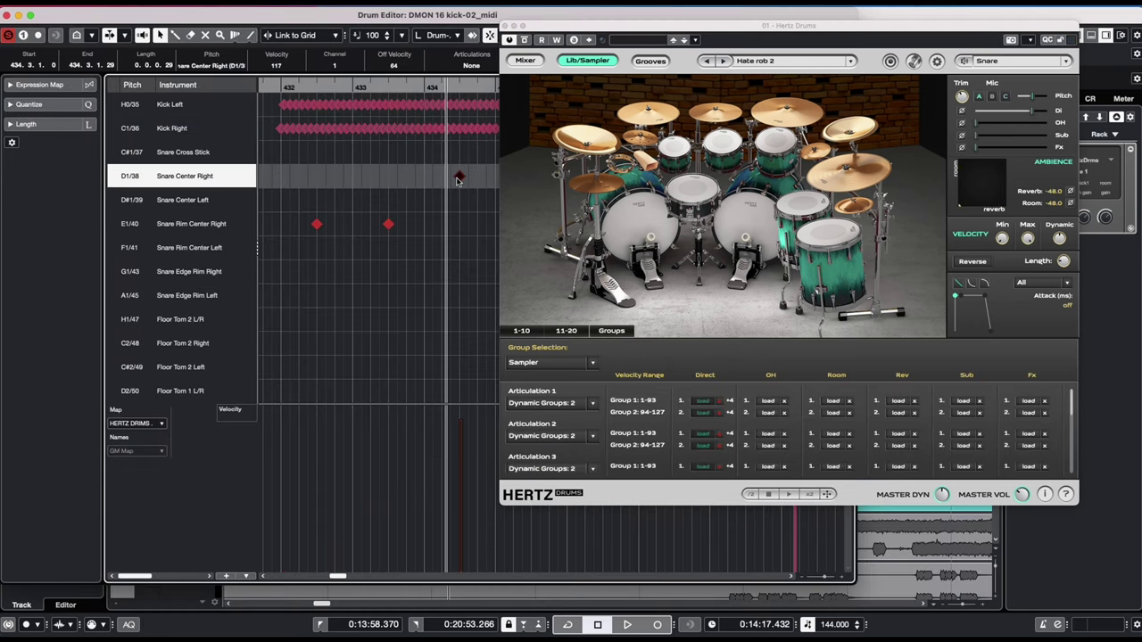
pyautogui.press('Down')
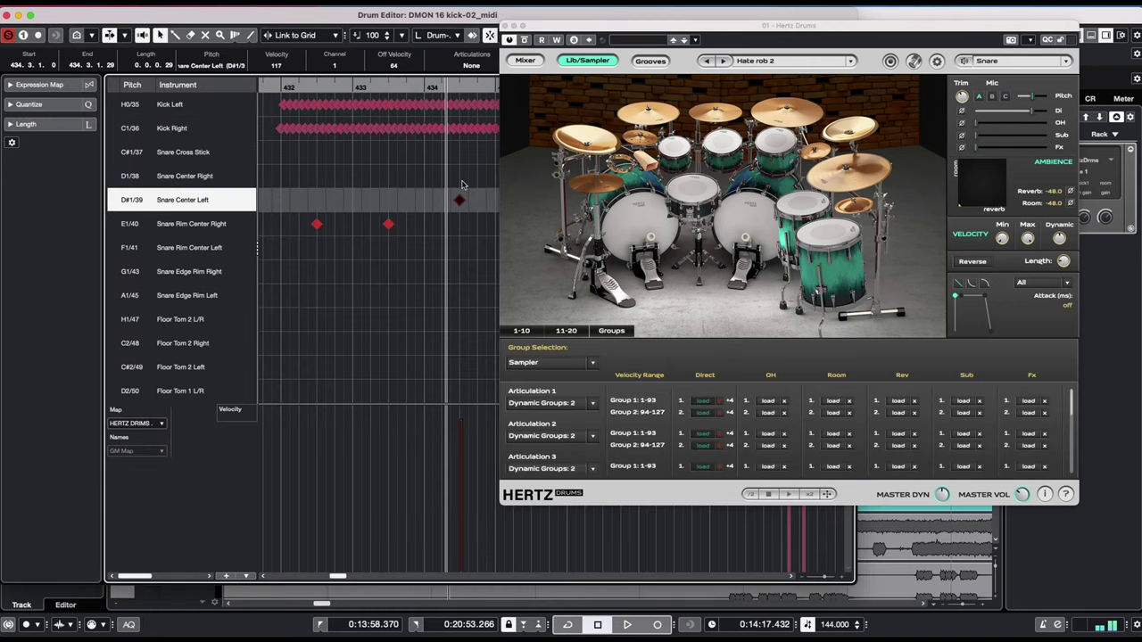
pyautogui.press('Down')
pyautogui.press('Down')
pyautogui.press('Down')
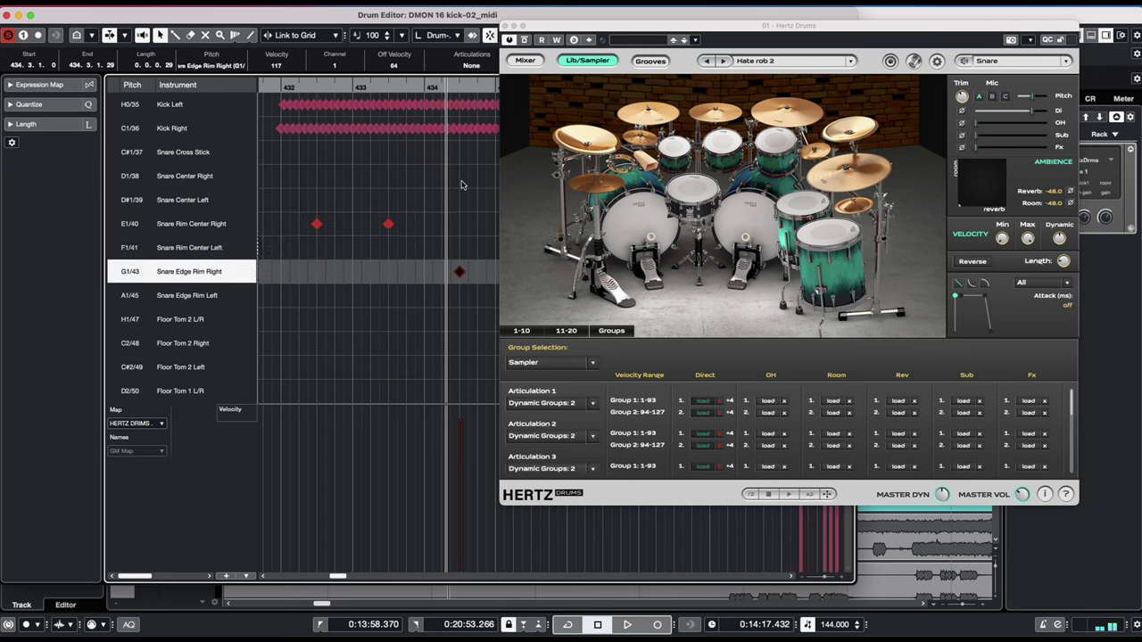
pyautogui.press('Down')
pyautogui.click(891, 62)
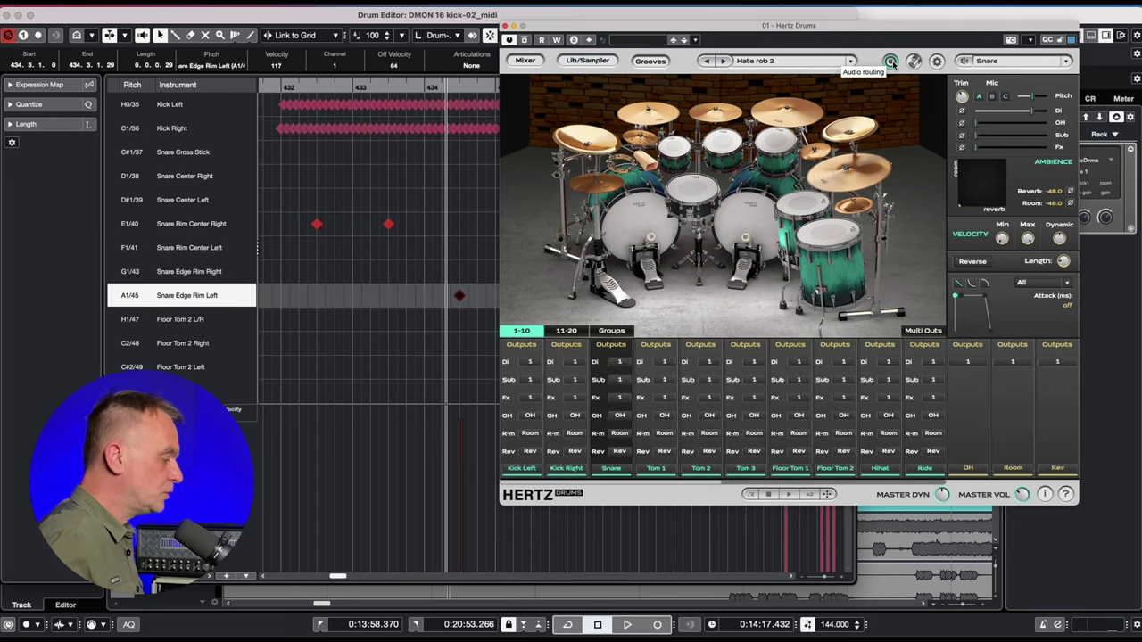
# - Unlock the trim knobs and set Snare Articulation 1 to 1.0 and Articulation 5 to -0.6
pyautogui.click(914, 60)
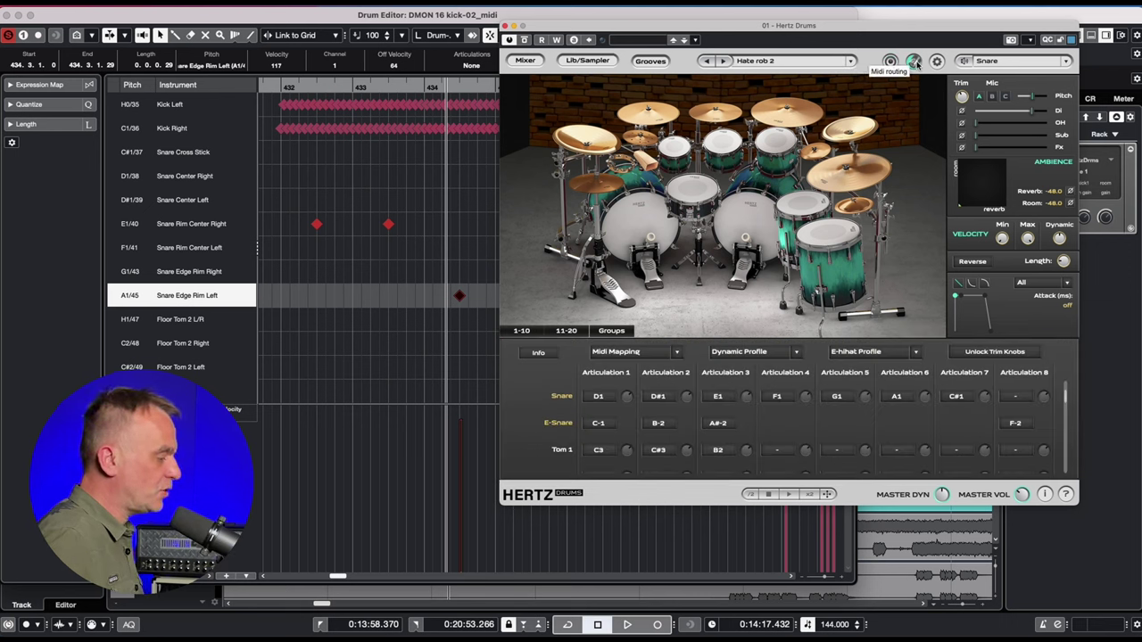
pyautogui.click(538, 353)
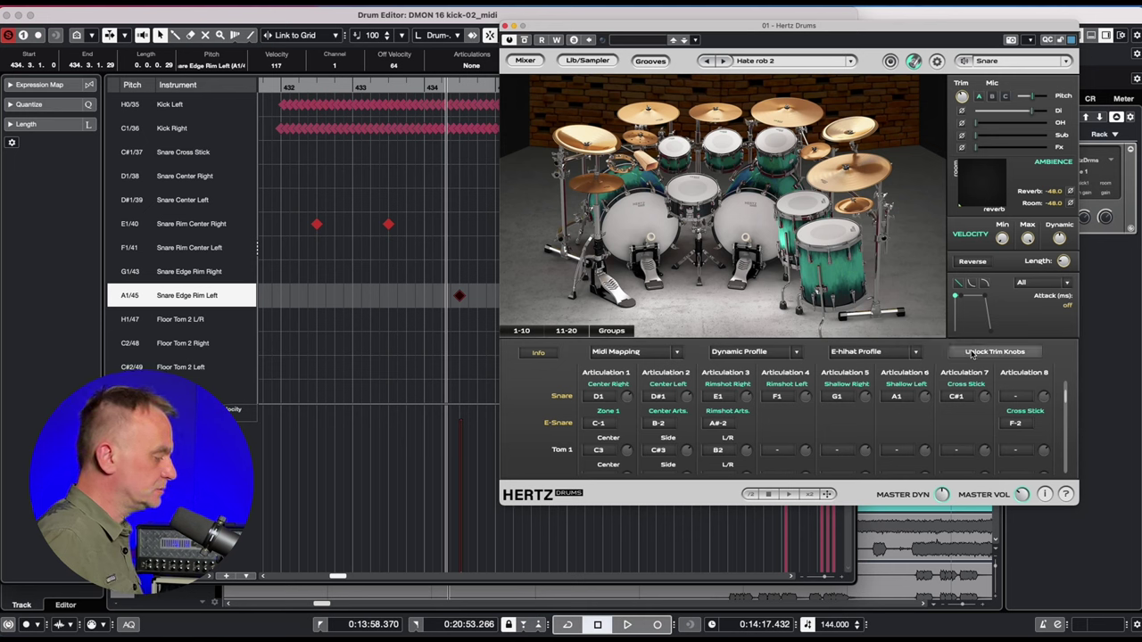
pyautogui.click(982, 352)
pyautogui.moveTo(627, 399)
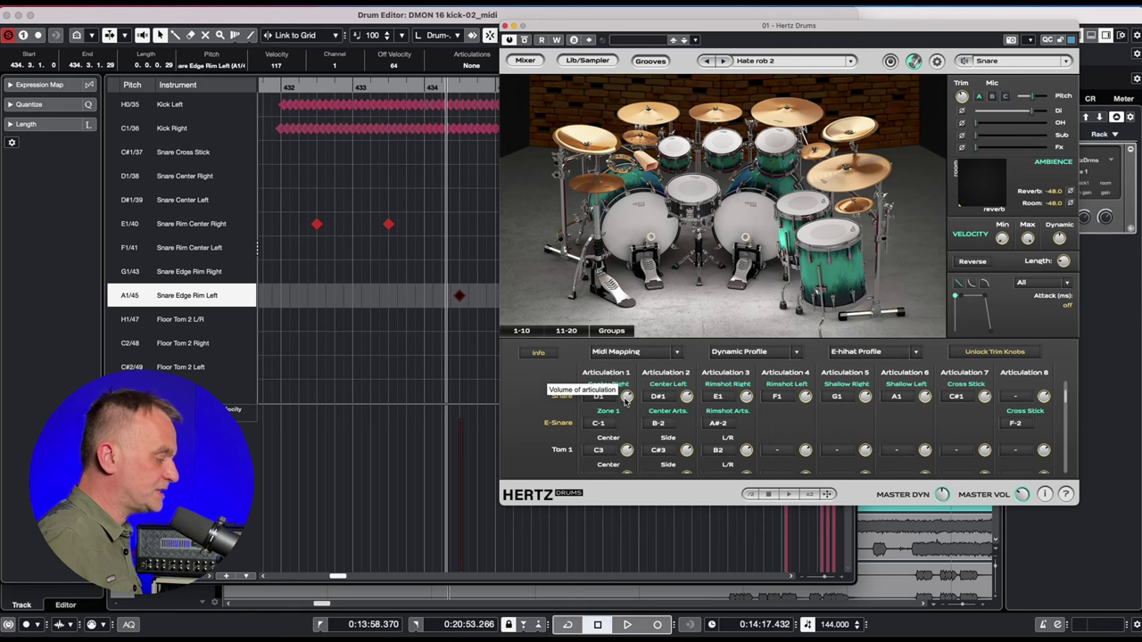
pyautogui.moveTo(627, 402); pyautogui.dragTo(743, 394)
pyautogui.moveTo(869, 402); pyautogui.dragTo(918, 414)
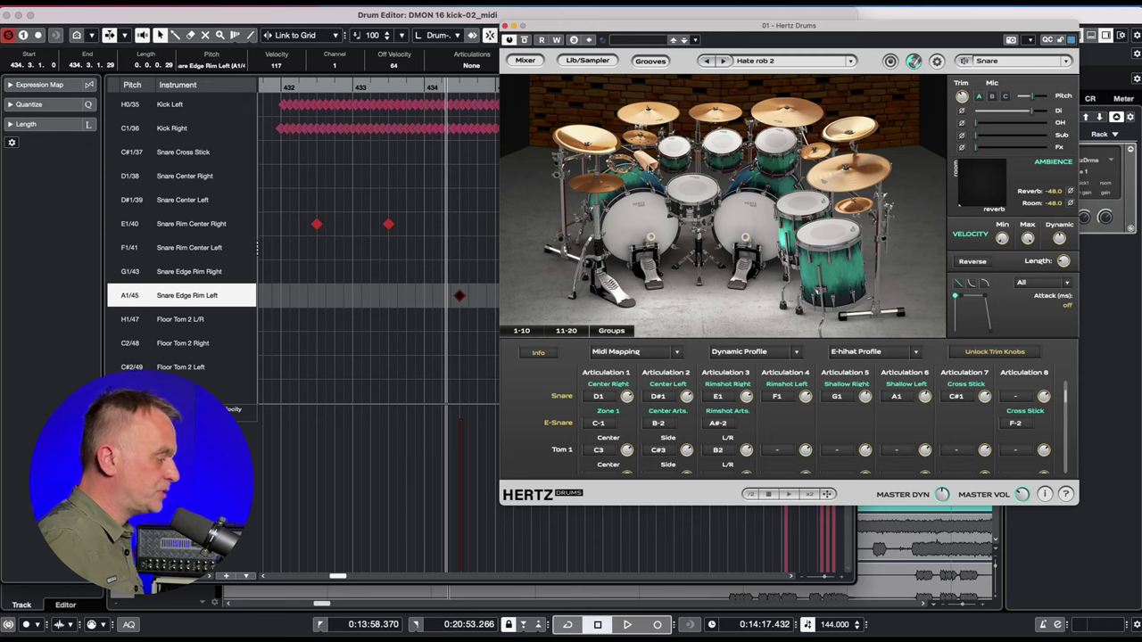
pyautogui.click(644, 161)
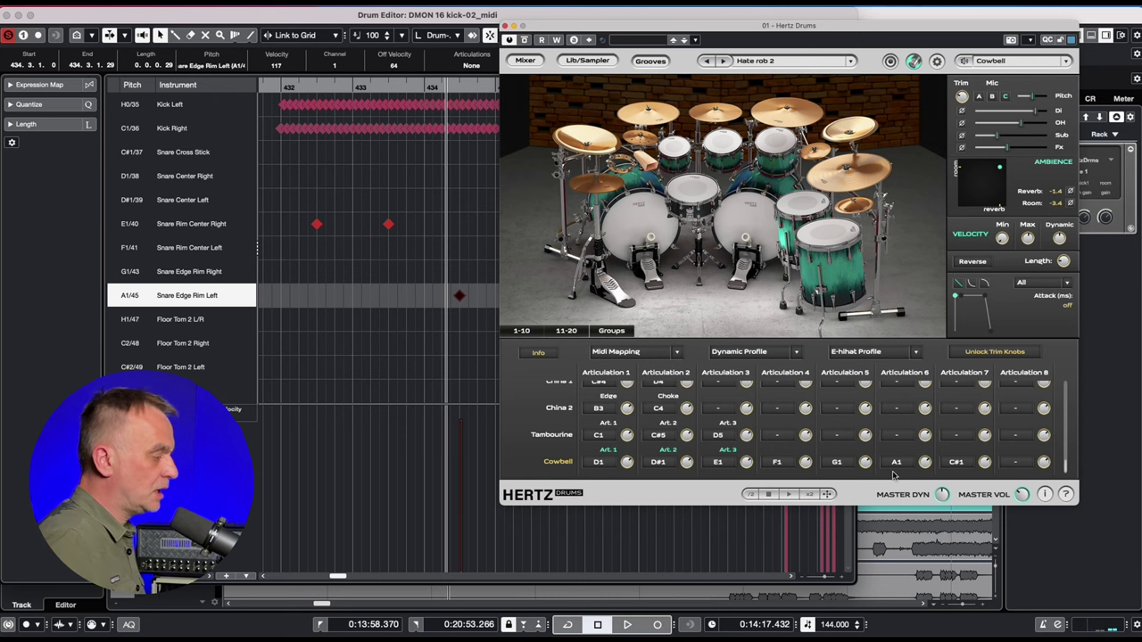
# - Raise Cowbell Articulation 5 to 1.9 and 6 to 1.3, and move the test note to Snare Cross Stick (C#1/37)
pyautogui.moveTo(865, 461); pyautogui.dragTo(864, 437)
pyautogui.moveTo(926, 466); pyautogui.dragTo(919, 452)
pyautogui.click(459, 295)
pyautogui.press('Up')
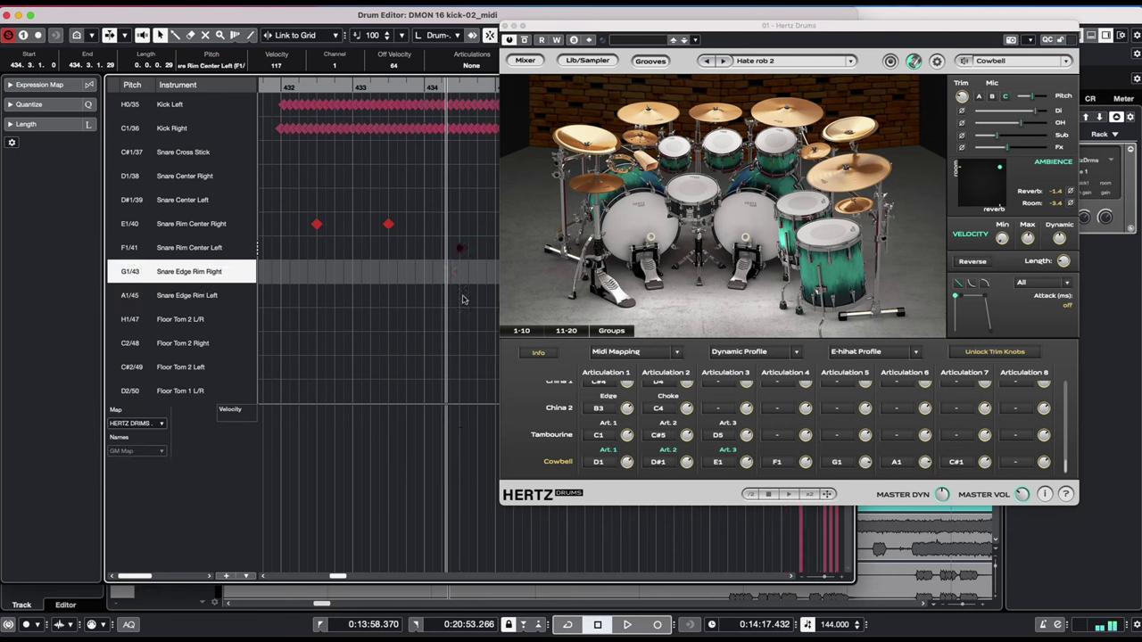
pyautogui.press('Up')
pyautogui.press('Up')
pyautogui.press('Up')
pyautogui.press('Up')
pyautogui.press('Down')
pyautogui.press('Down')
pyautogui.press('Down')
pyautogui.press('Down')
pyautogui.press('Down')
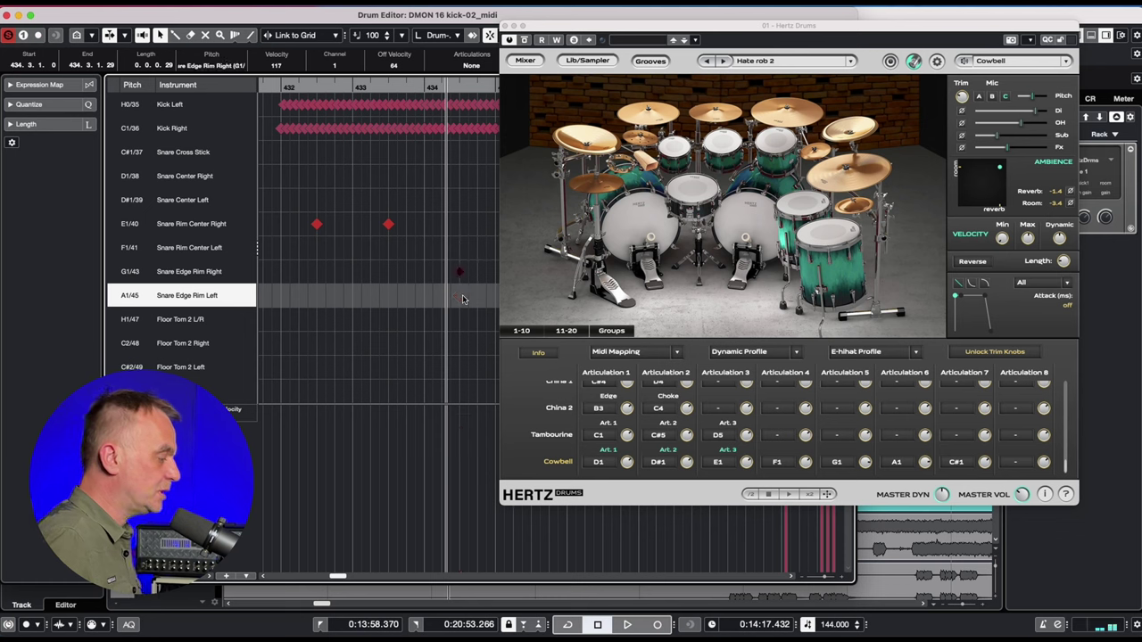
pyautogui.press('Up')
pyautogui.press('Up')
pyautogui.press('Up')
pyautogui.press('Up')
pyautogui.press('Up')
pyautogui.press('Up')
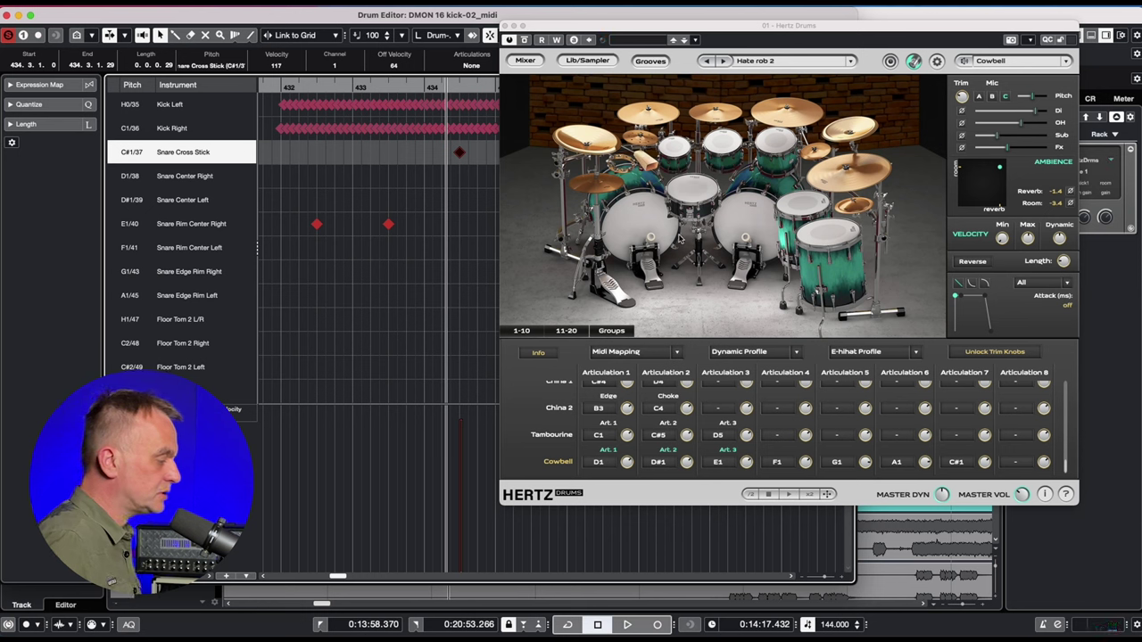
# - Set Cowbell Articulation 7 to 1.2, audition the snare notes, and shift the note down to Snare Edge Rim Left
pyautogui.click(981, 457)
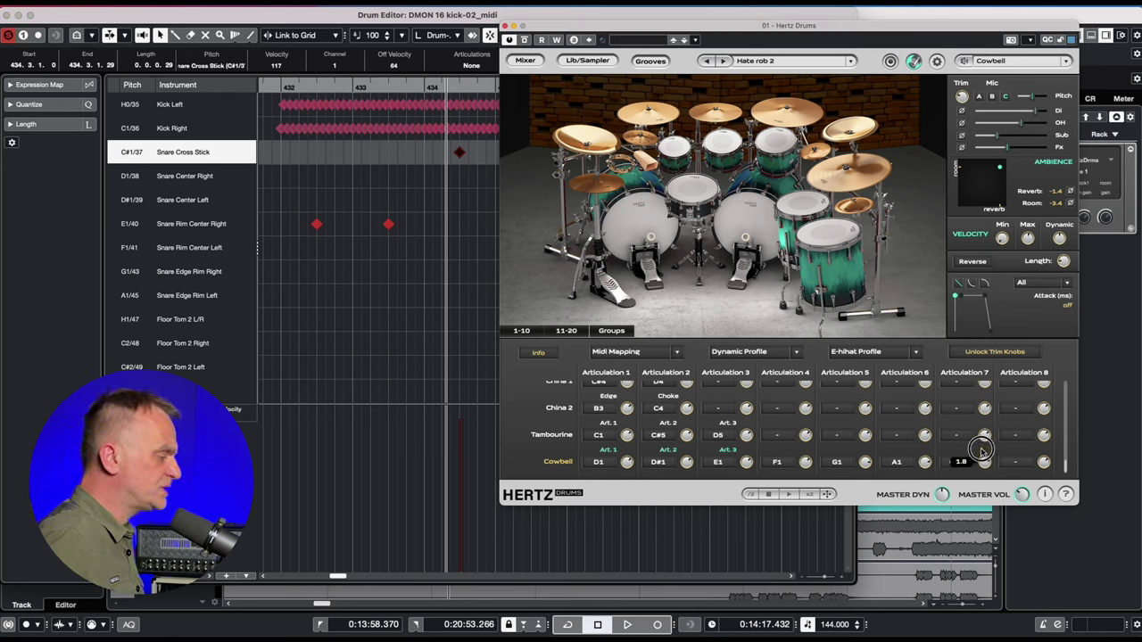
pyautogui.click(461, 154)
pyautogui.click(461, 174)
pyautogui.click(464, 154)
pyautogui.press('Down')
pyautogui.press('Down')
pyautogui.press('Down')
pyautogui.press('Down')
pyautogui.press('Down')
pyautogui.press('Down')
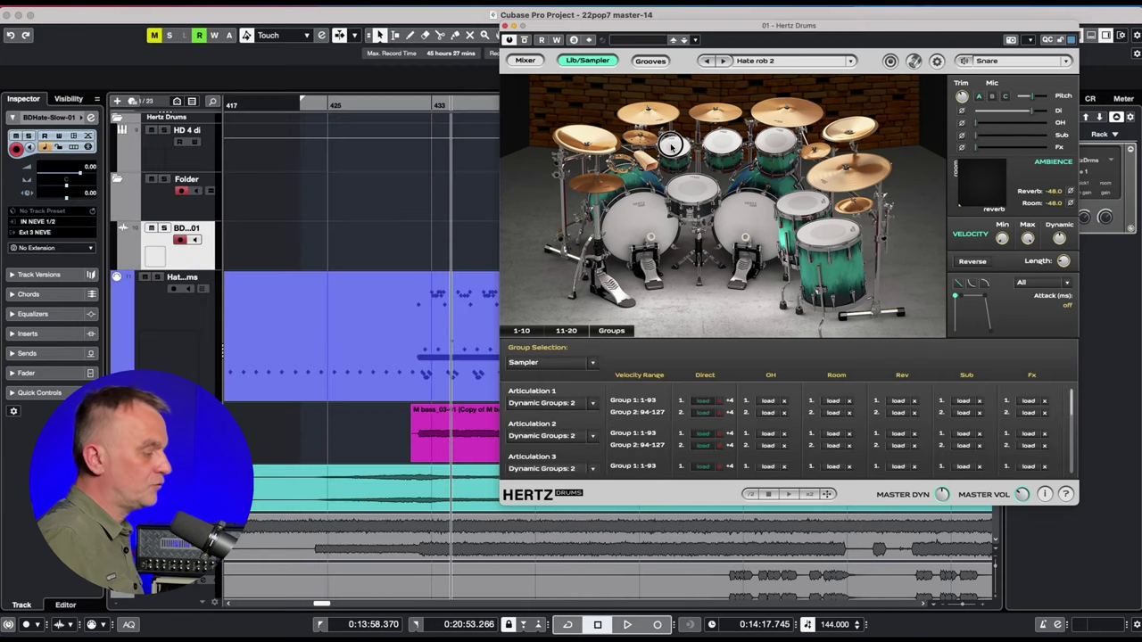
# - Audition several Tom 3 sample variations in the Hertz Drums Lib/Sampler
pyautogui.click(797, 192)
pyautogui.click(796, 192)
pyautogui.click(797, 192)
pyautogui.click(805, 207)
pyautogui.click(818, 236)
# - Audition the Crash, China, Splash (mic C) and Hi-hat samples
pyautogui.click(723, 112)
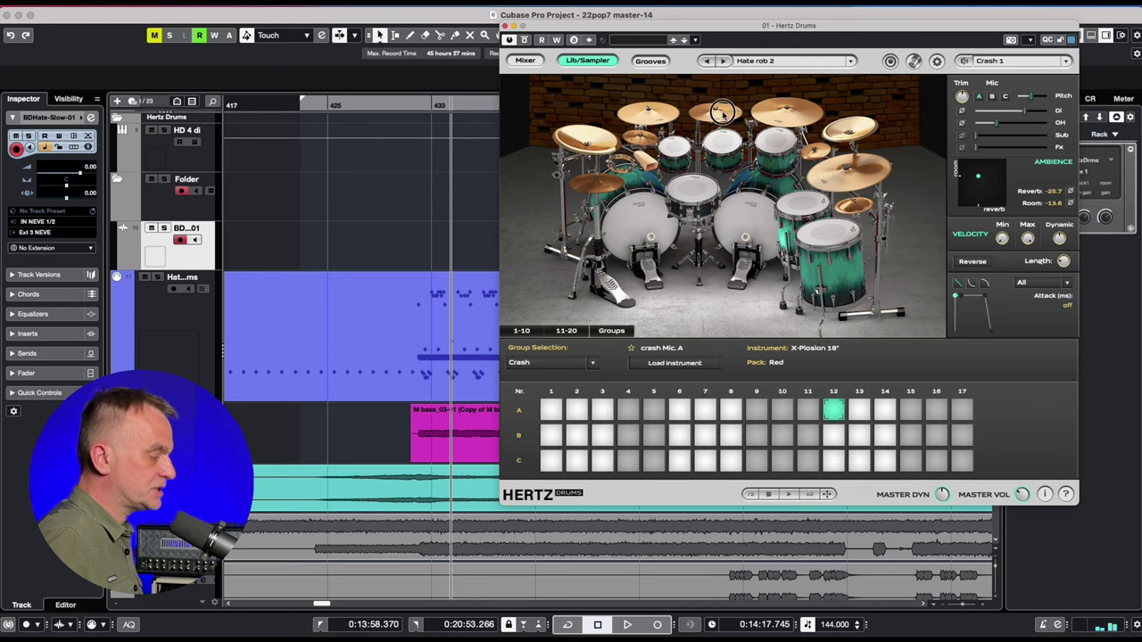
pyautogui.click(780, 145)
pyautogui.click(780, 146)
pyautogui.click(847, 194)
pyautogui.click(847, 195)
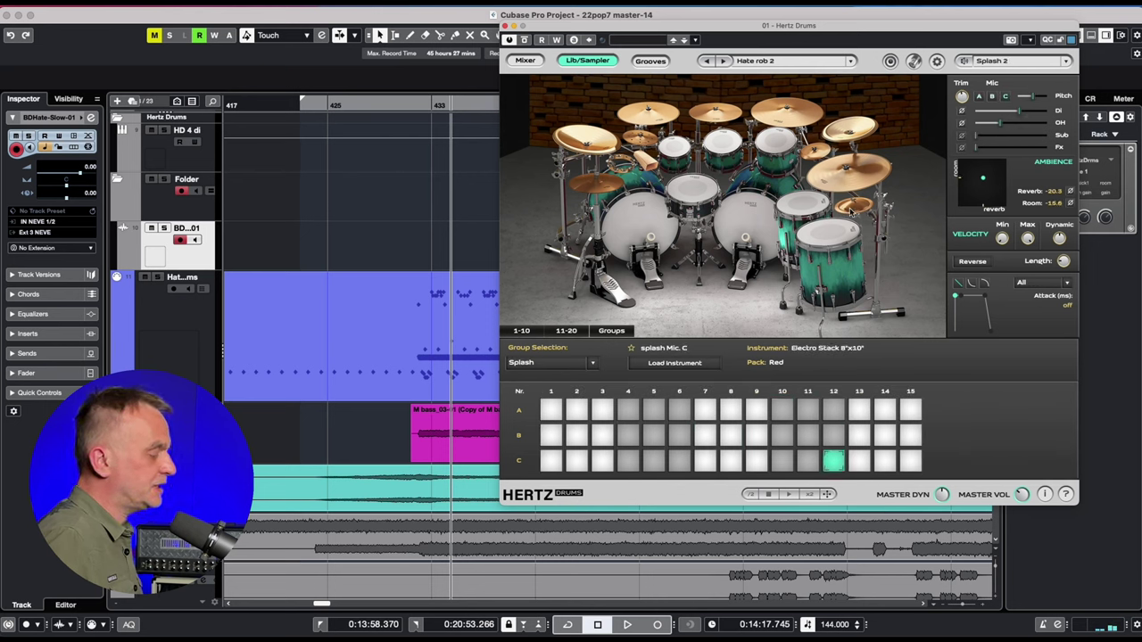
pyautogui.click(603, 185)
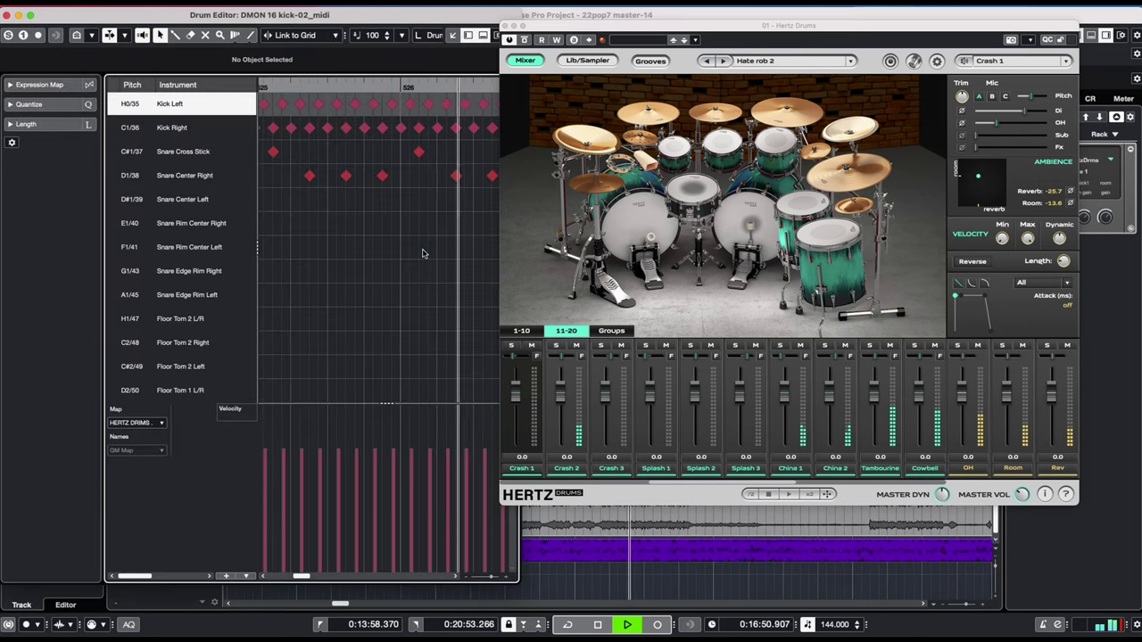
# - Review the DMON 16 kick-02_midi part's kick and snare notes in the Drum Editor, then stop playback
pyautogui.doubleClick(422, 254)
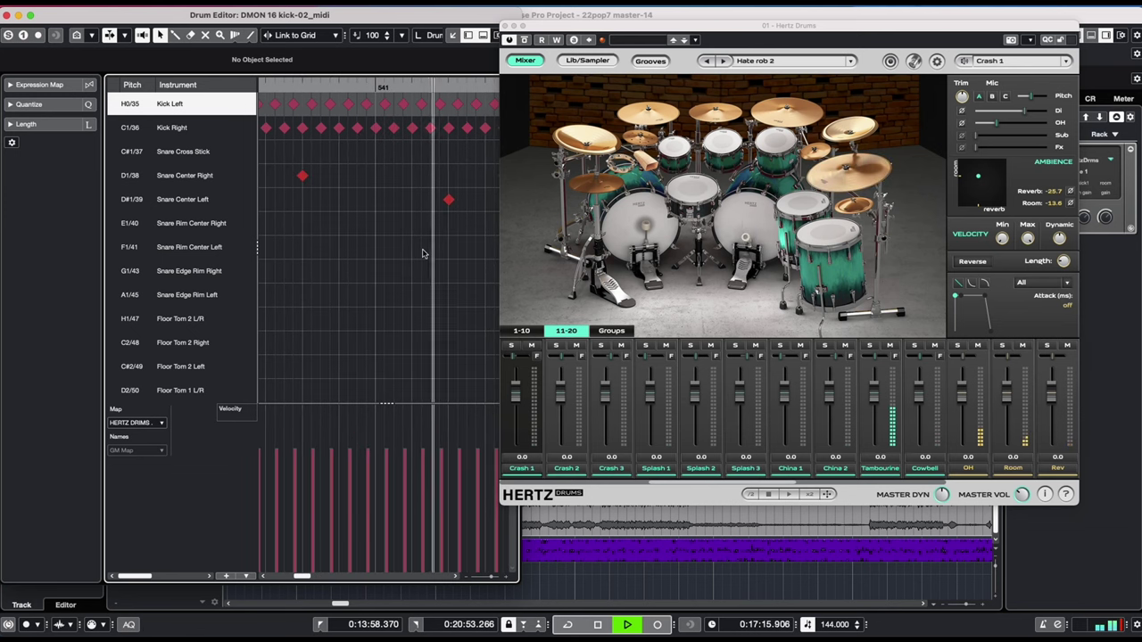
pyautogui.press('space')
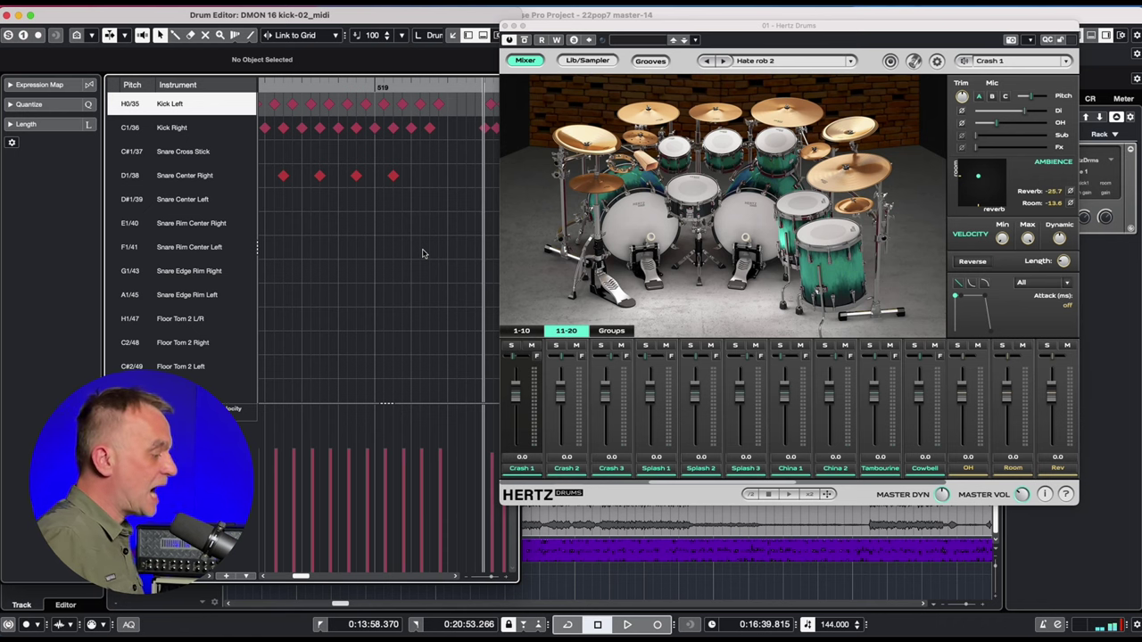
# - Close the Drum Editor and first Hertz window, then add another Hertz Drums from the VSTi Rack
pyautogui.press('Return')
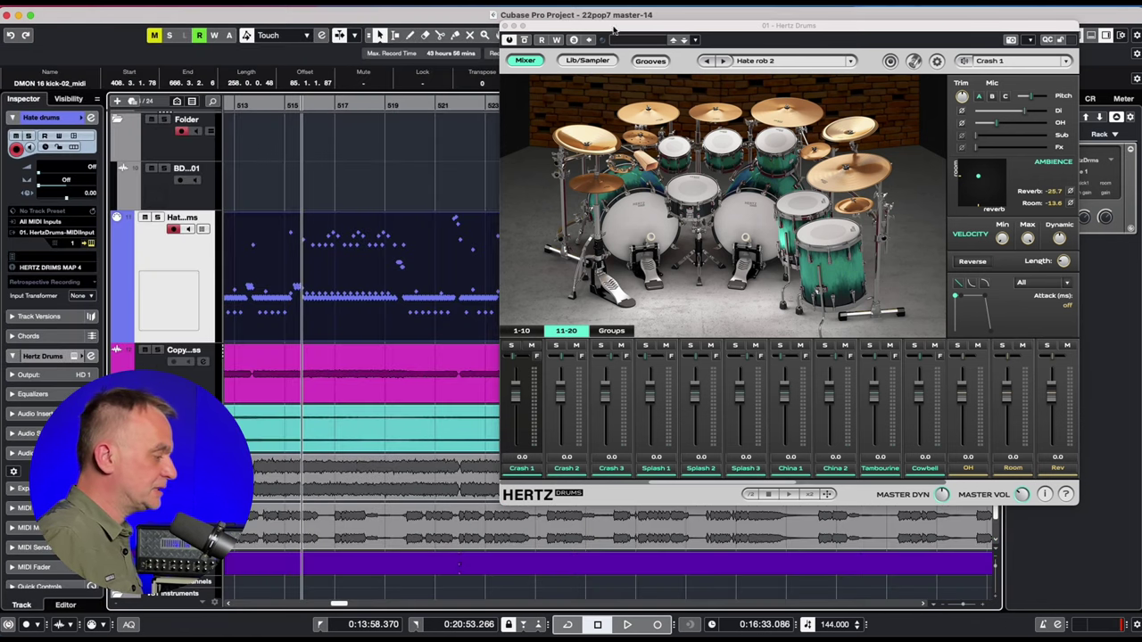
pyautogui.click(505, 28)
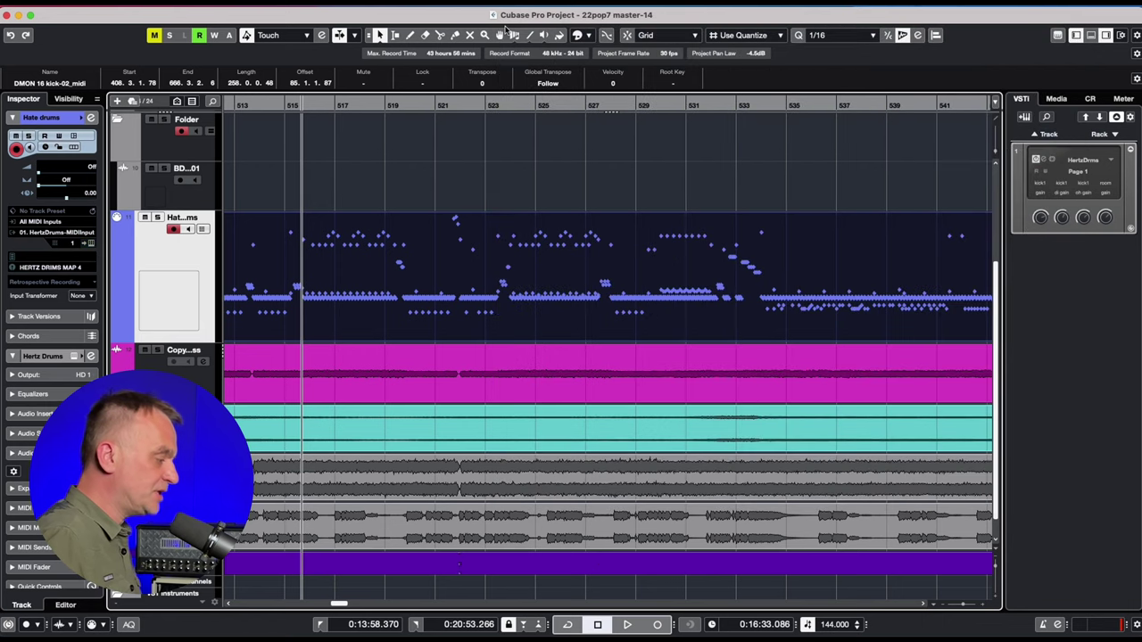
pyautogui.click(1100, 141)
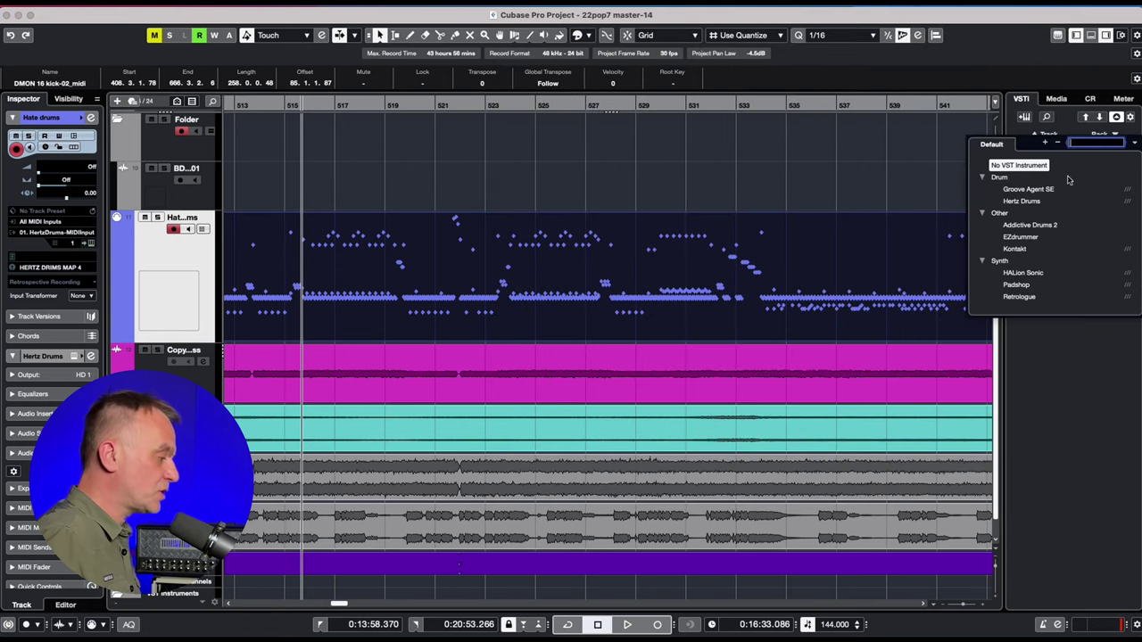
pyautogui.click(1023, 201)
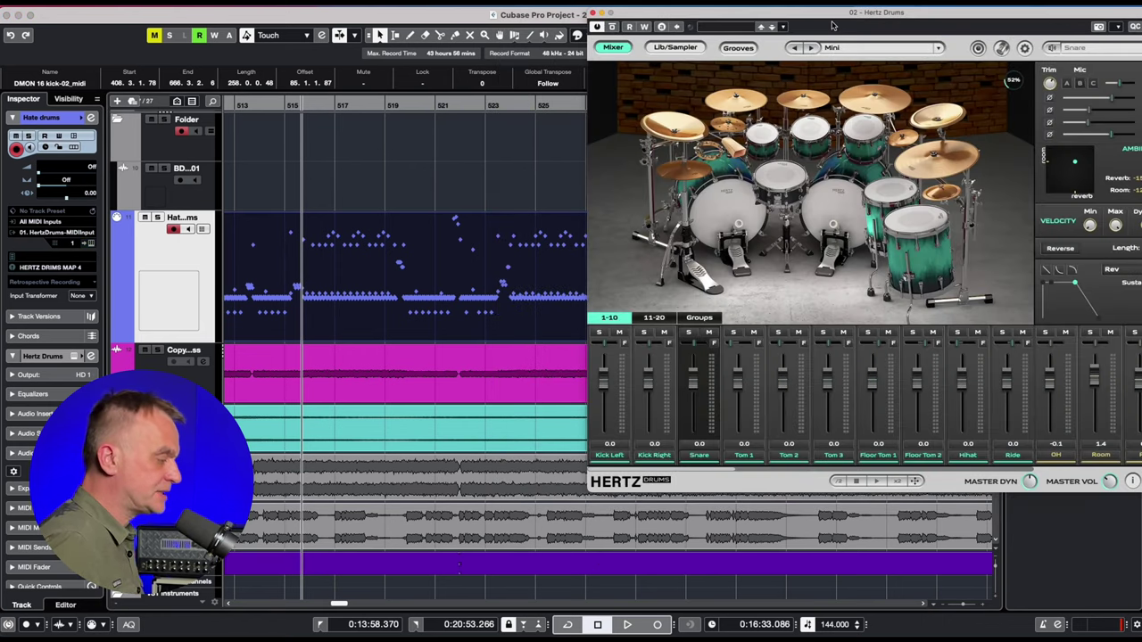
# - Load the Metal Unlimited Pack > Snap Kit 04 preset into the new Hertz Drums
pyautogui.moveTo(831, 25); pyautogui.dragTo(718, 32)
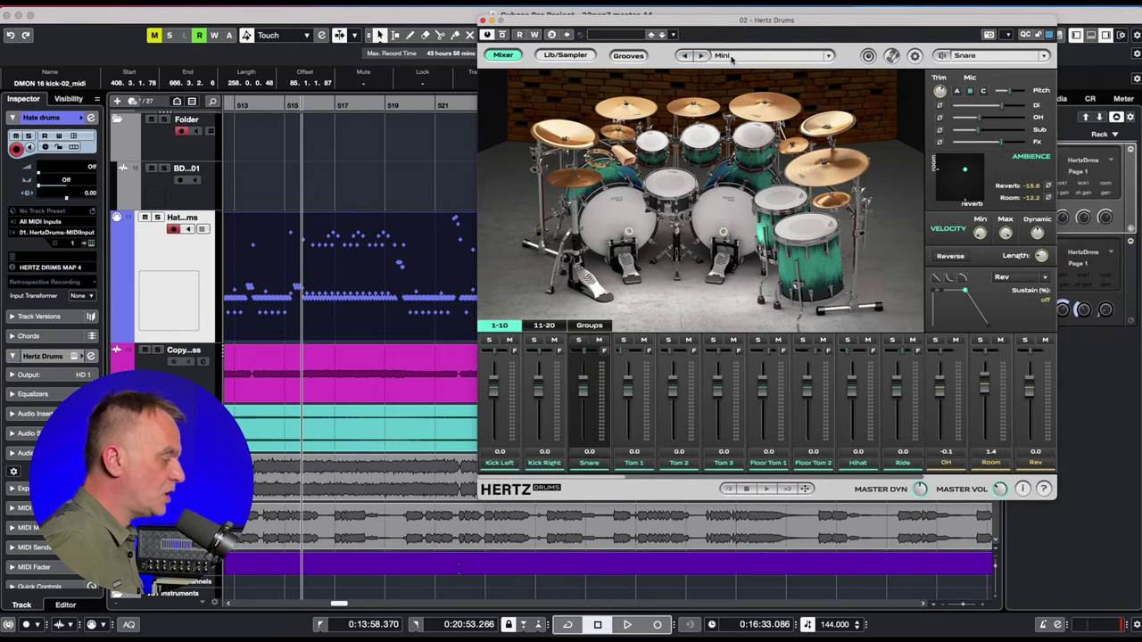
pyautogui.click(730, 56)
pyautogui.moveTo(746, 102)
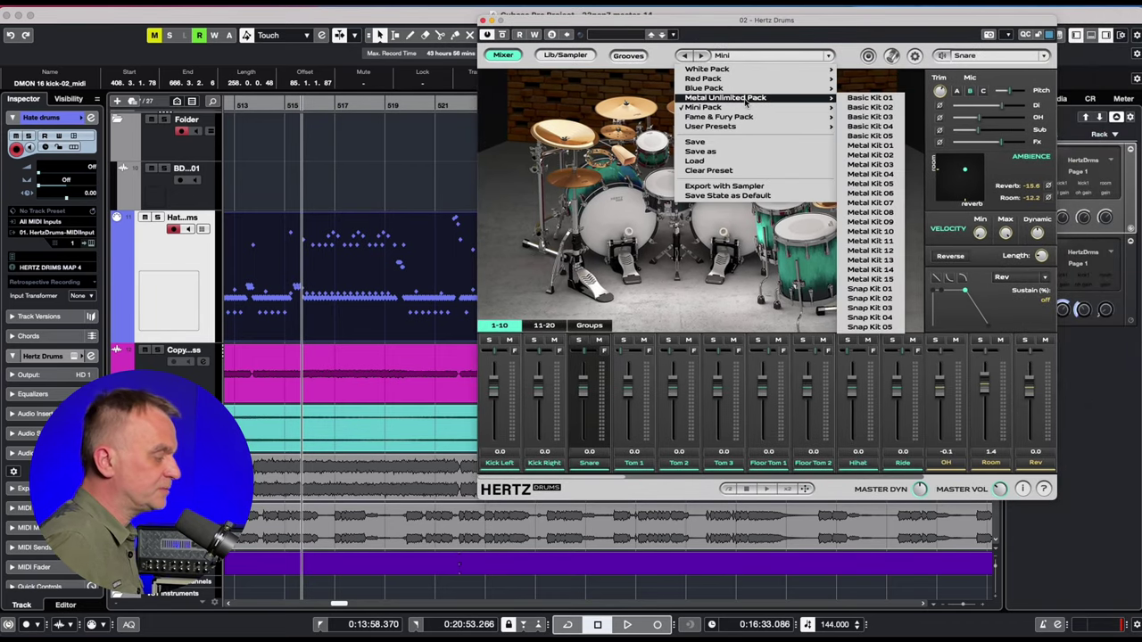
pyautogui.click(868, 318)
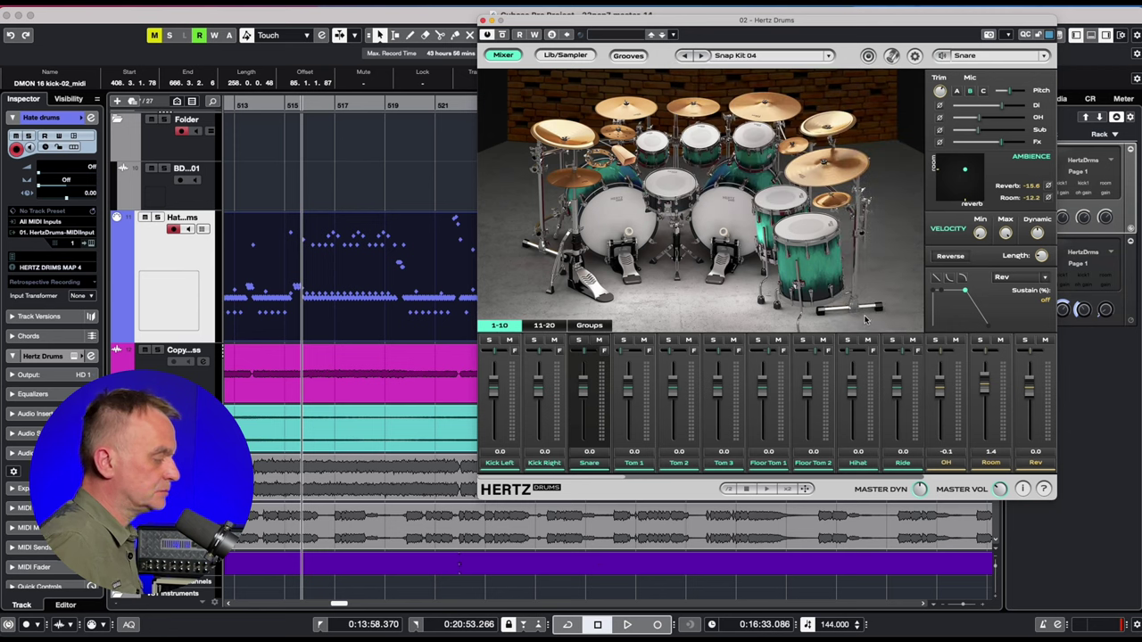
# - Show the Groups mixer, duplicate the Hate drums track, route the copy to 02. HertzDrums-MIDIInput, then play
pyautogui.click(588, 325)
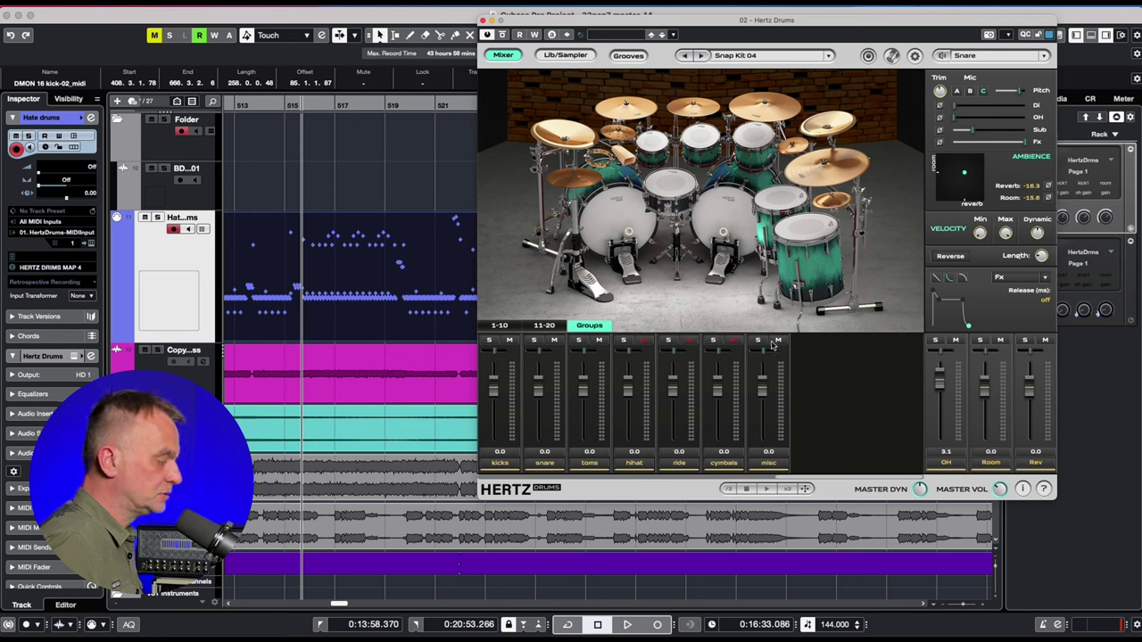
pyautogui.rightClick(206, 261)
pyautogui.click(226, 302)
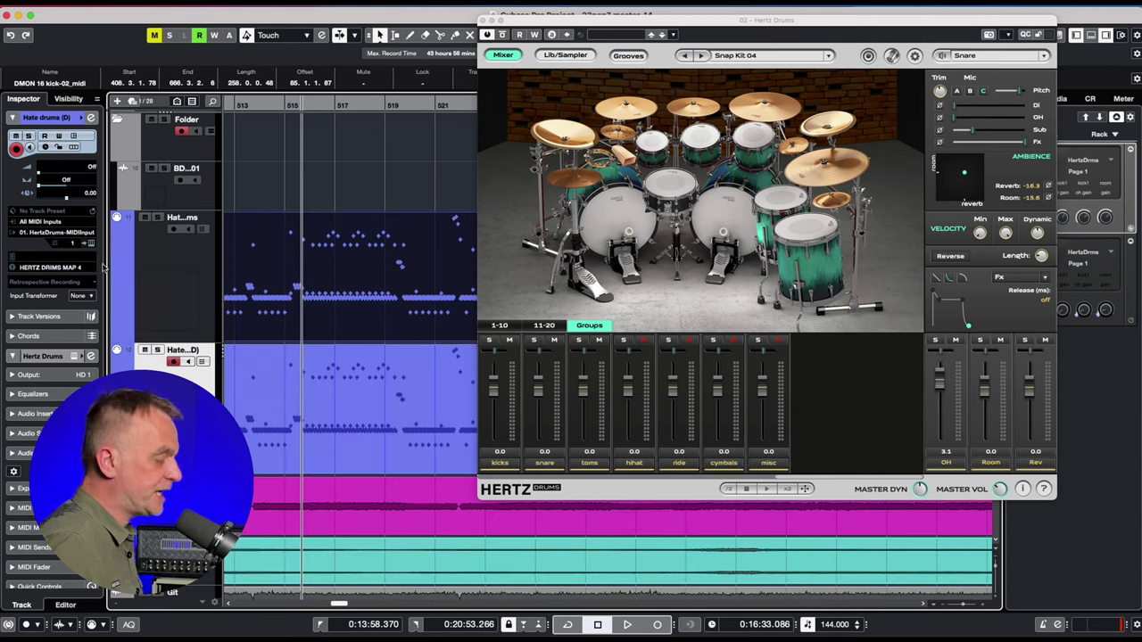
pyautogui.click(61, 234)
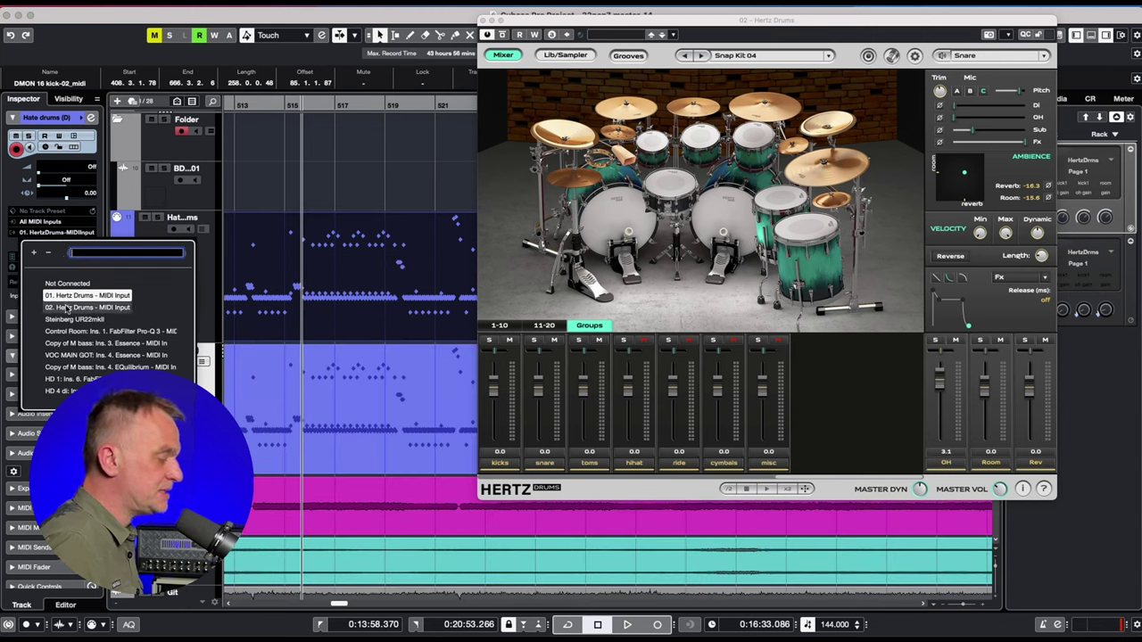
pyautogui.click(67, 307)
pyautogui.press('super+a')
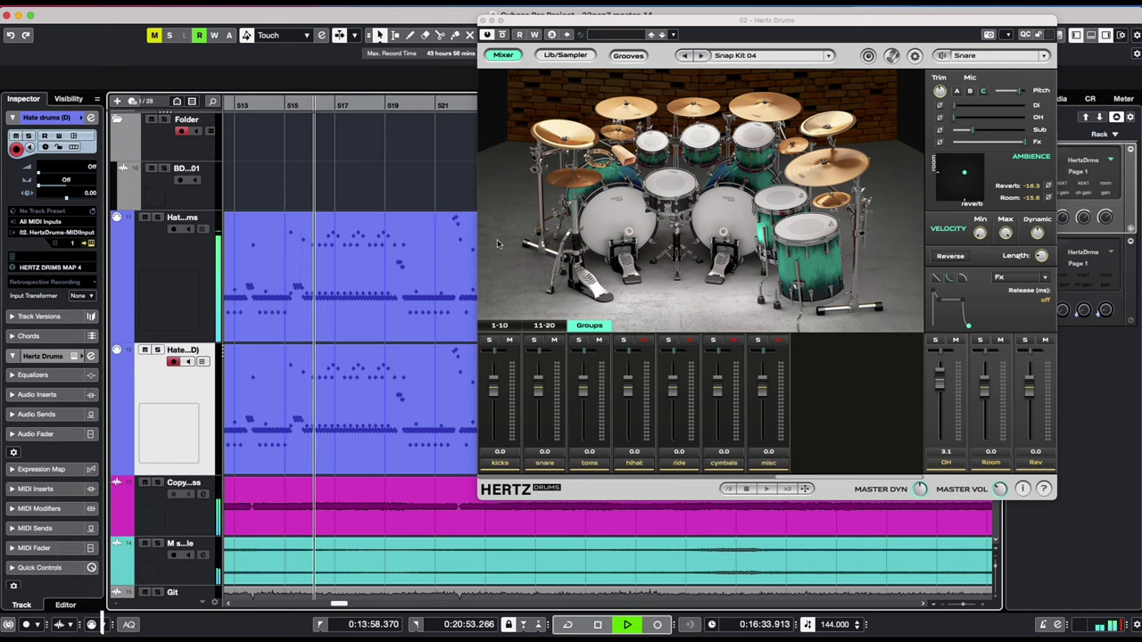
# - Set the Snap Kit master volume to -5.5, toms group to 2.5 and snare group to -0.2
pyautogui.click(999, 489)
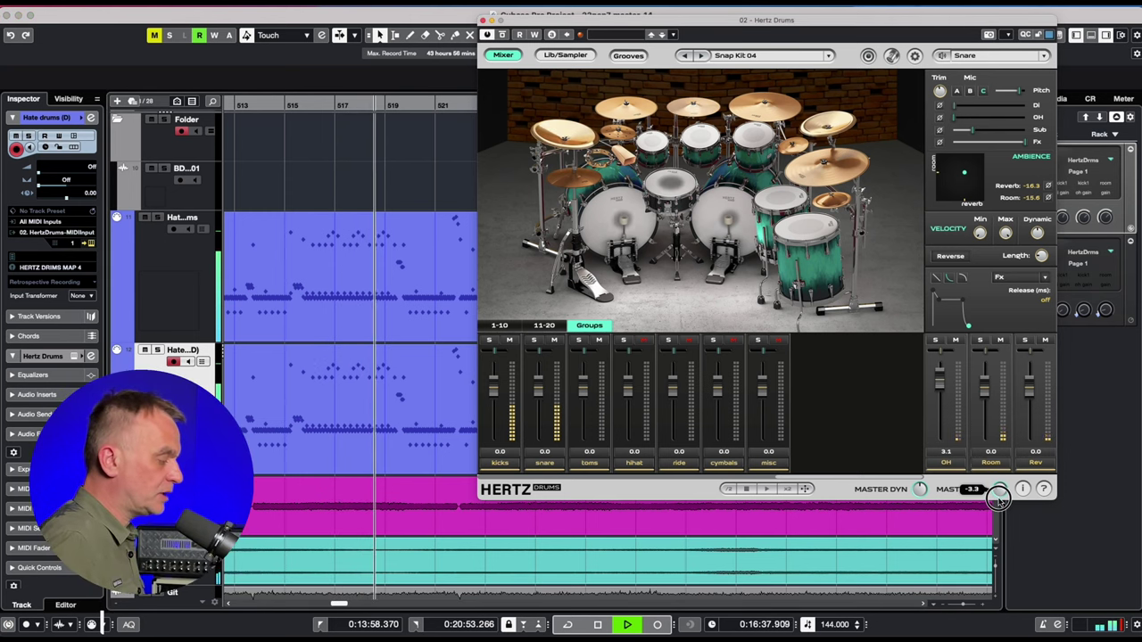
pyautogui.moveTo(999, 489); pyautogui.dragTo(999, 506)
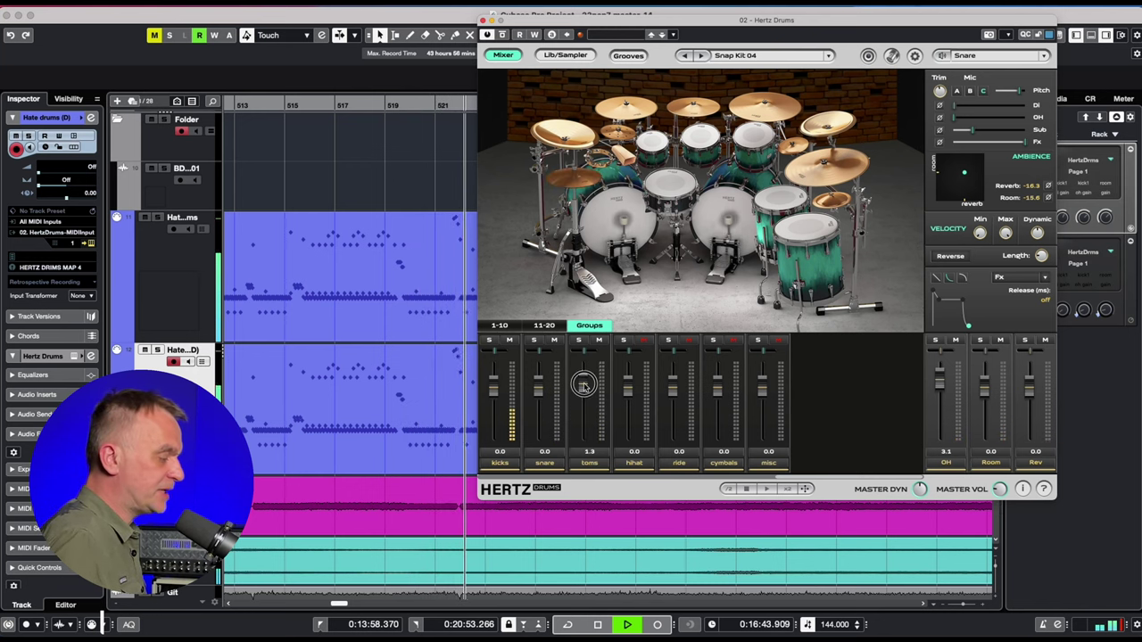
pyautogui.moveTo(583, 390); pyautogui.dragTo(582, 382)
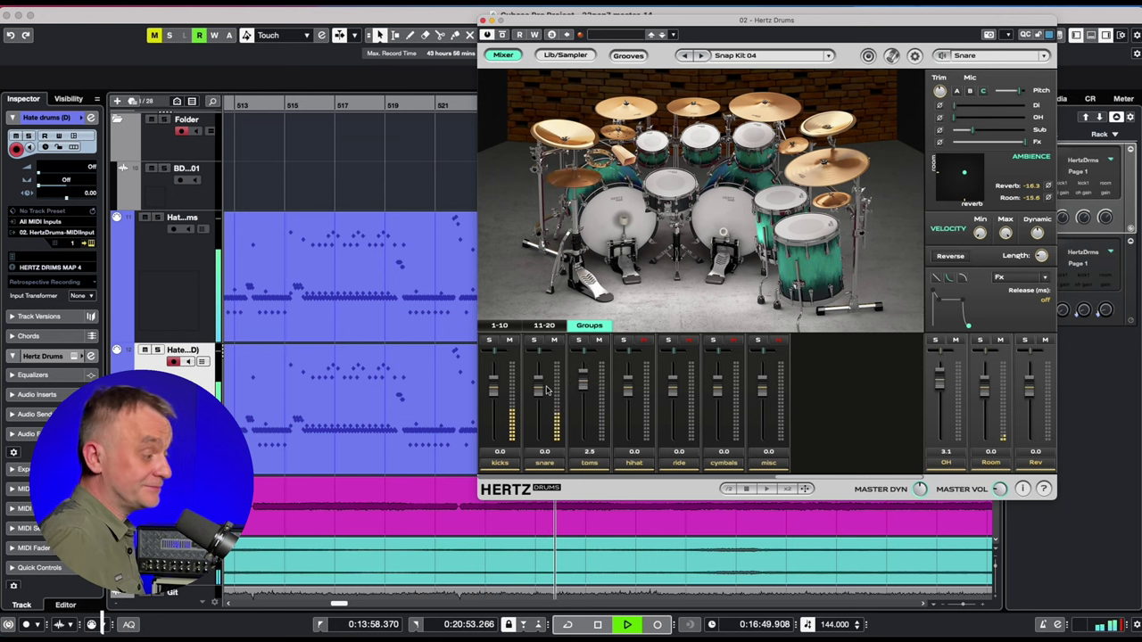
pyautogui.moveTo(540, 385); pyautogui.dragTo(541, 388)
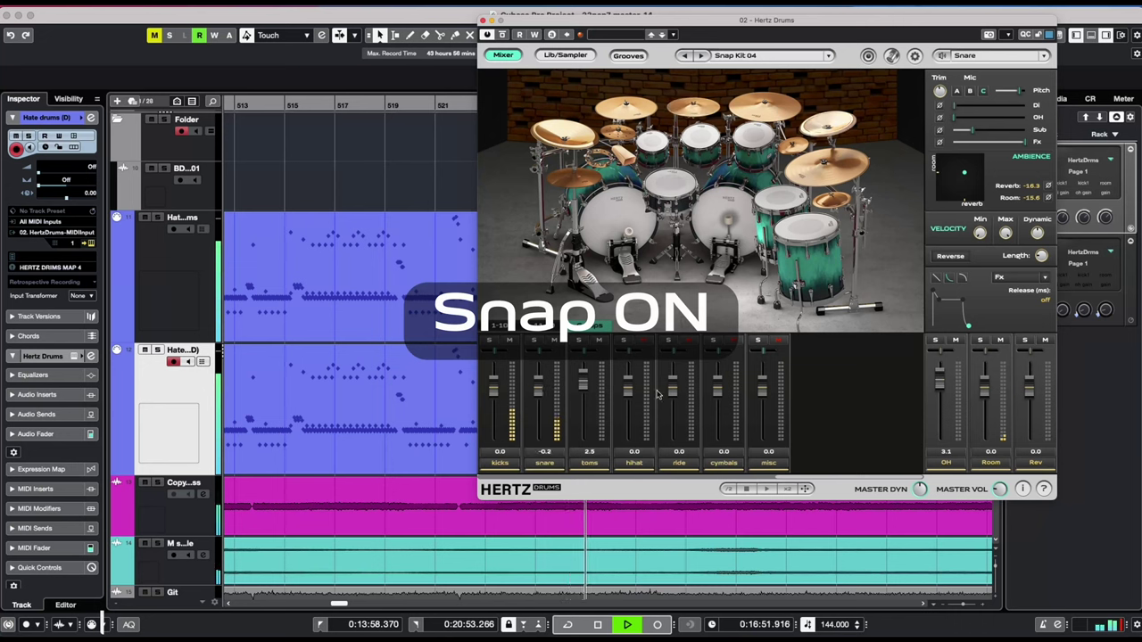